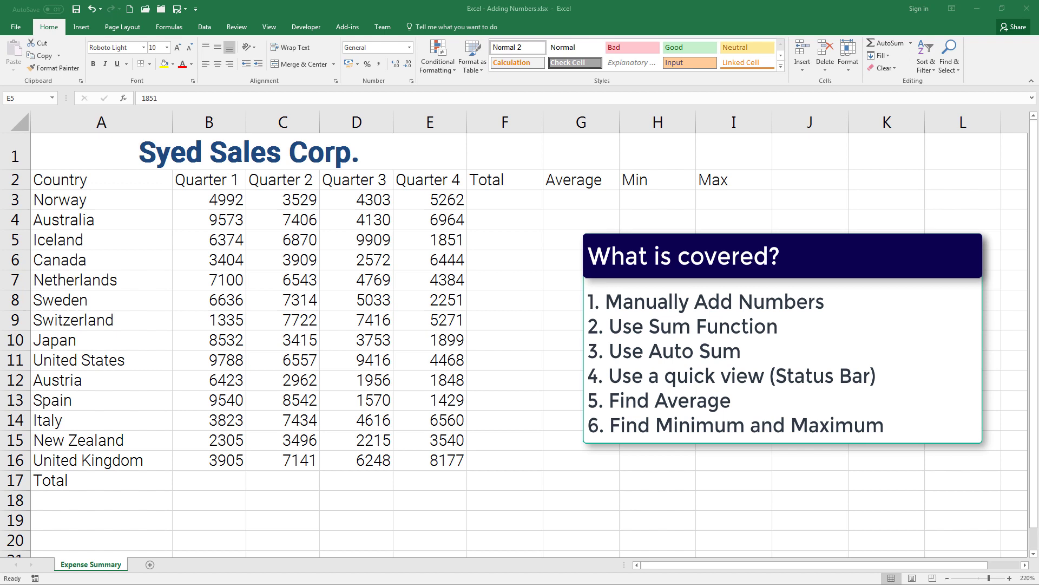
- Enter =B3+C3+D3+E3 in F3 so Norway's Total shows 18086
left_click(505, 199)
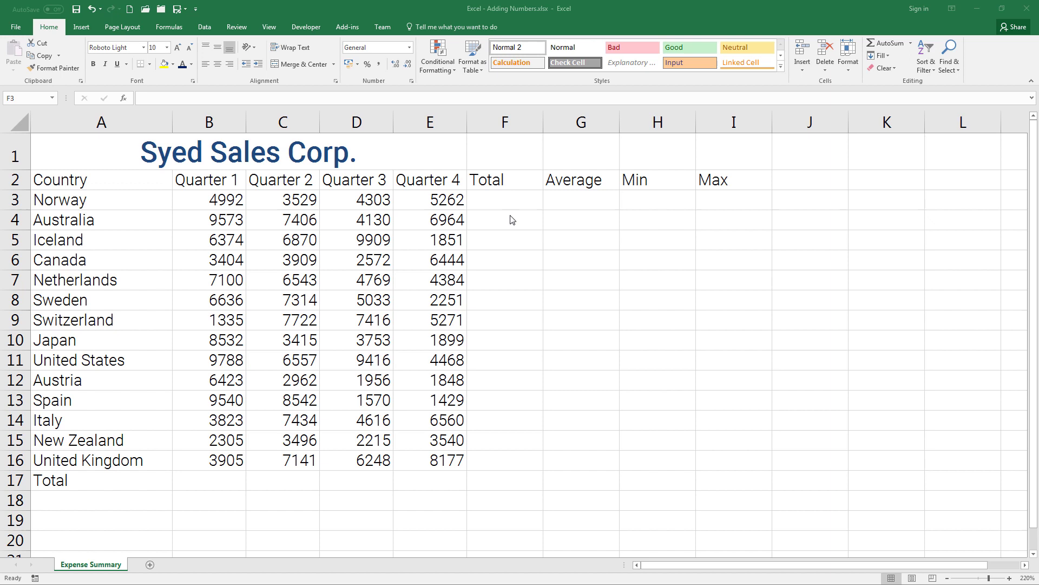
left_click(508, 201)
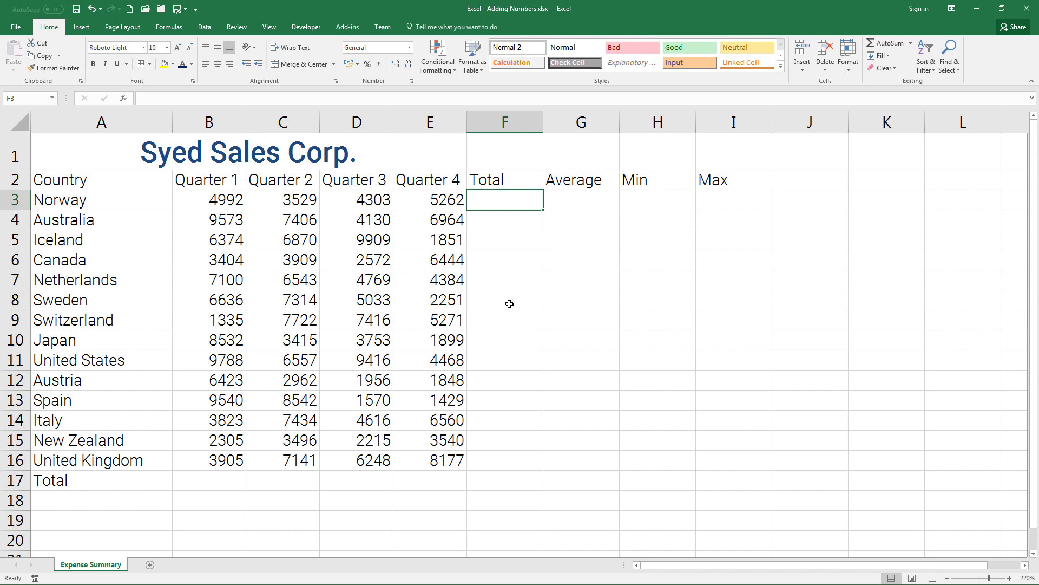
type("=")
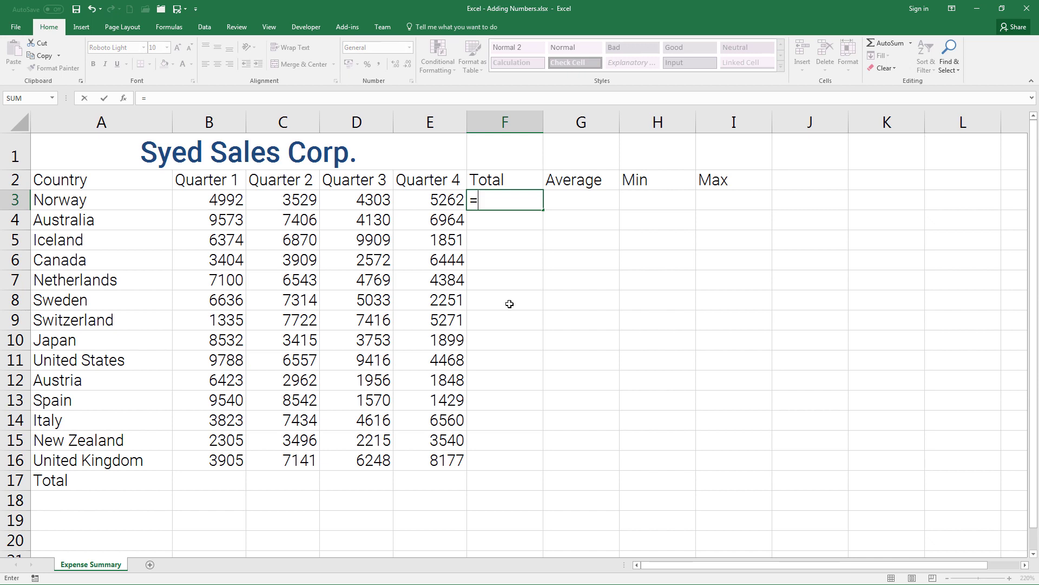
left_click(223, 198)
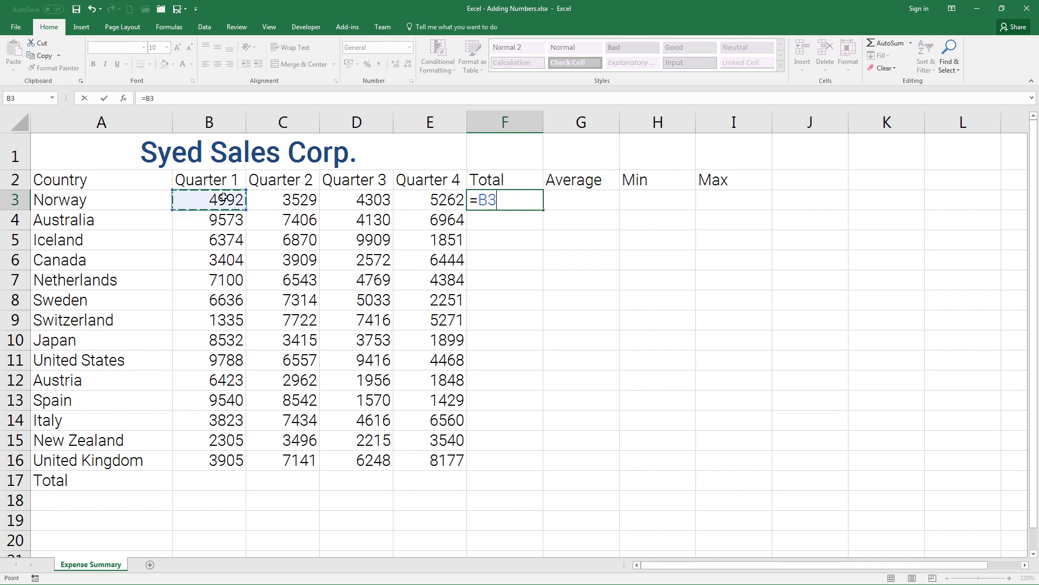
type("+")
left_click(263, 200)
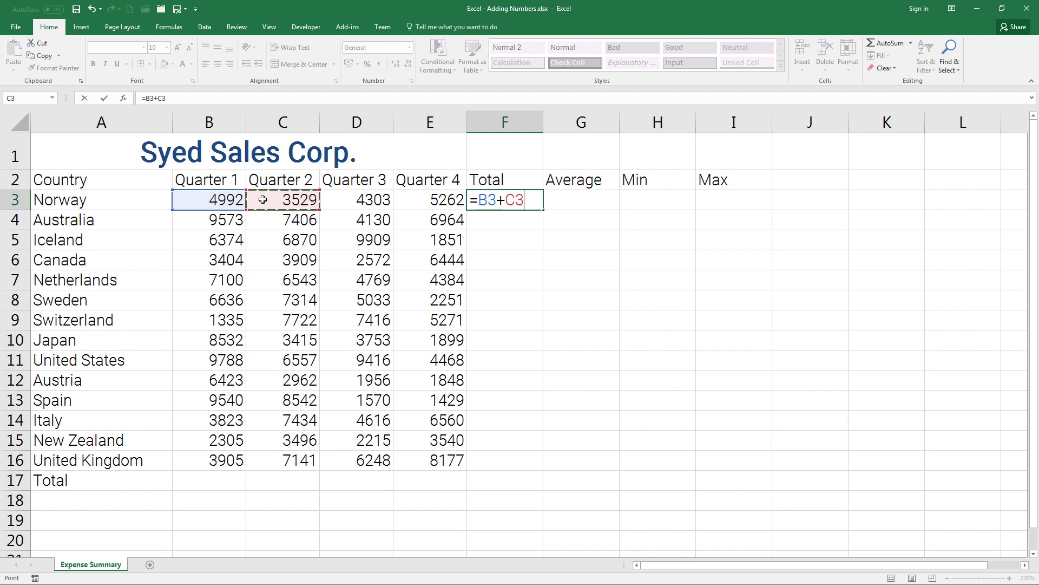
type("+")
left_click(378, 197)
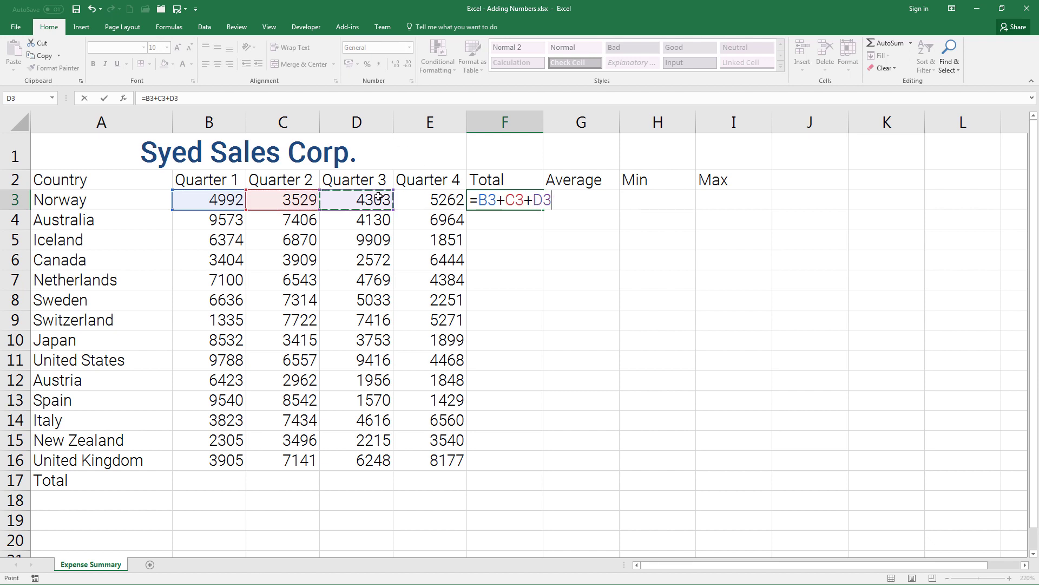
type("+")
left_click(429, 202)
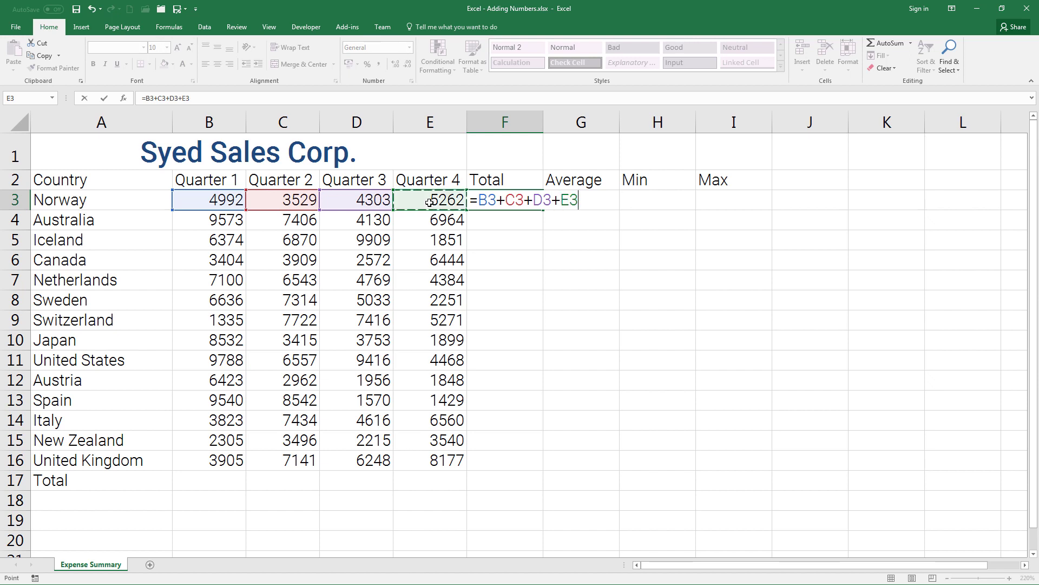
key("Return")
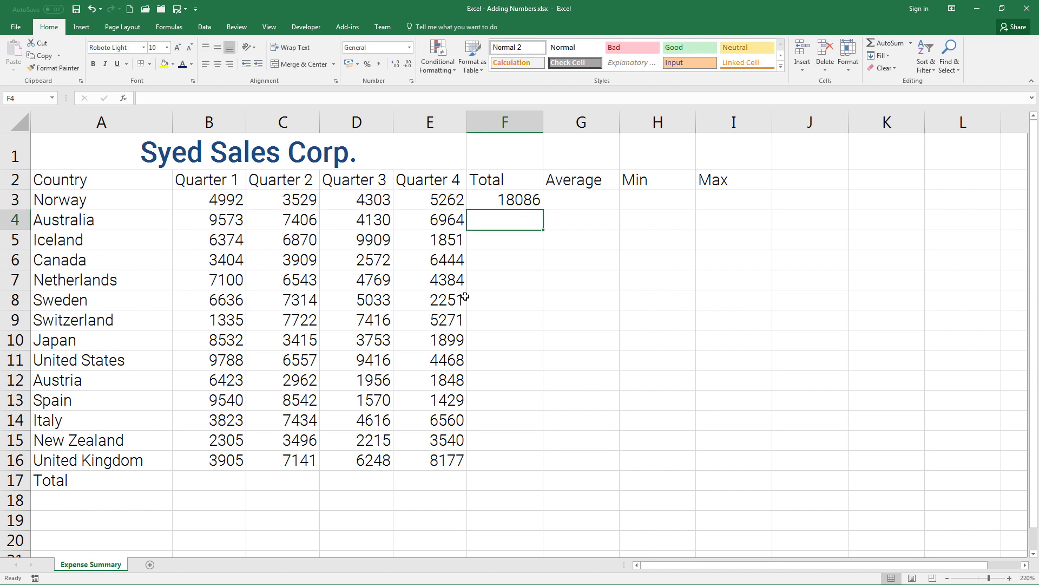
left_click(518, 266)
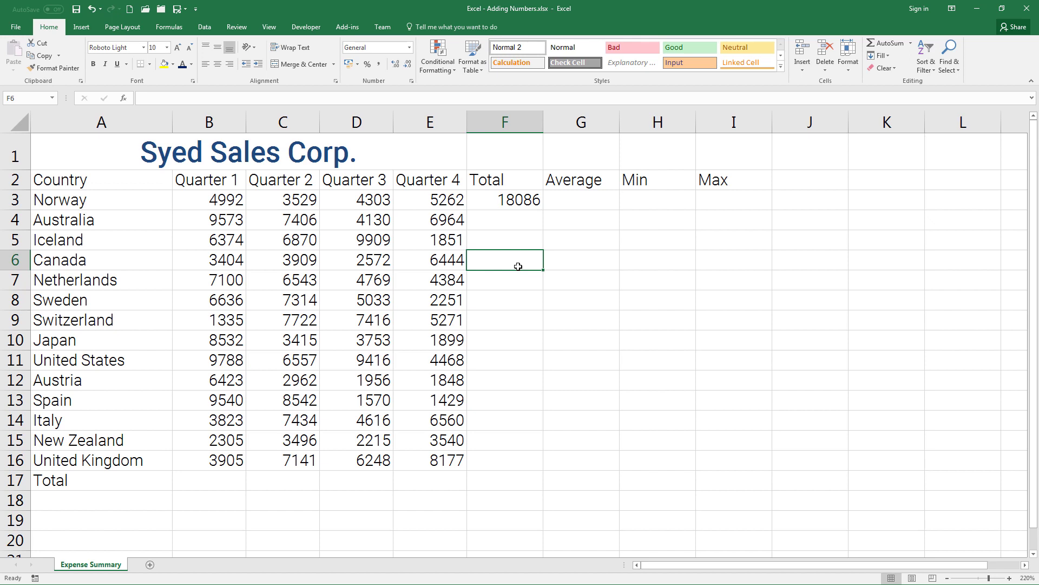
- Replace F3's manual addition with =SUM(B3:E3), still giving 18086
left_click(509, 205)
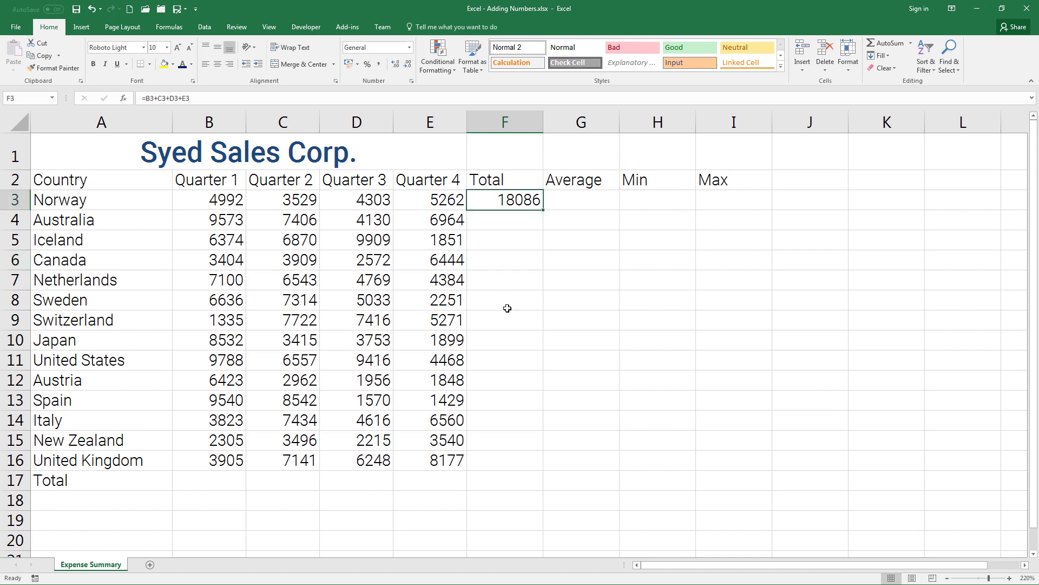
key("Delete")
type("=")
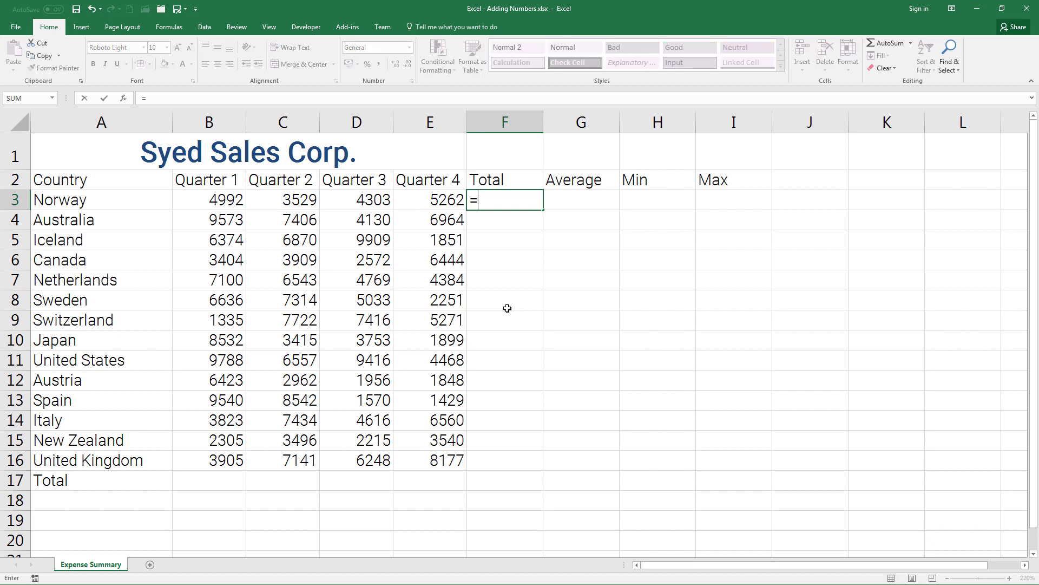
type("sum")
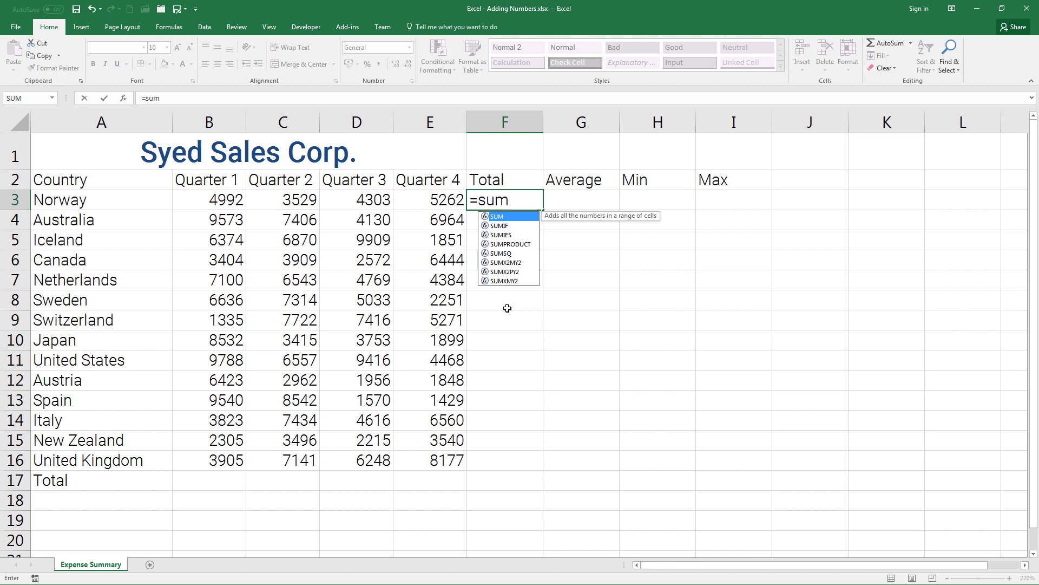
key("Down")
key("Up")
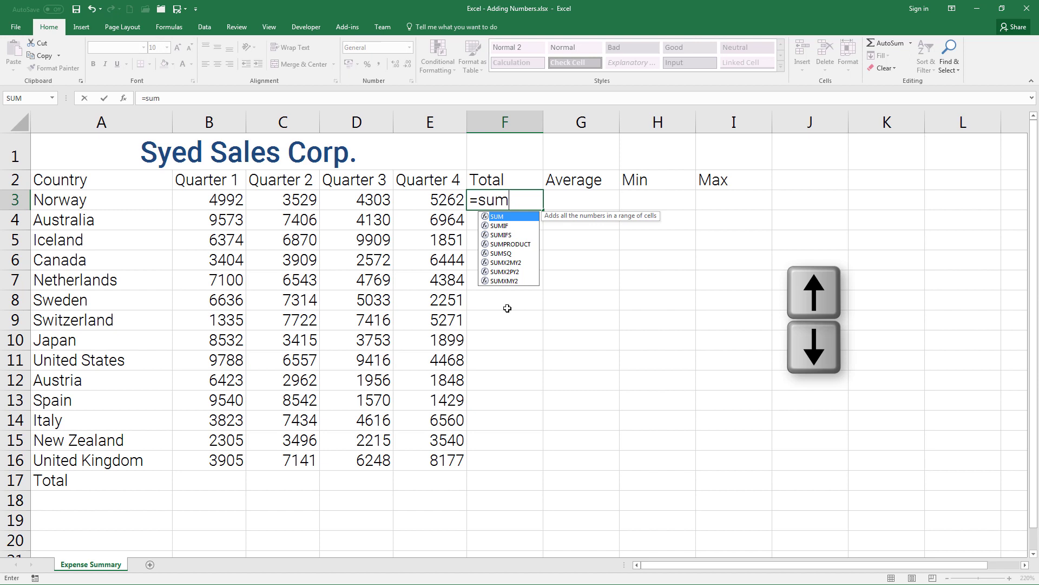
key("Tab")
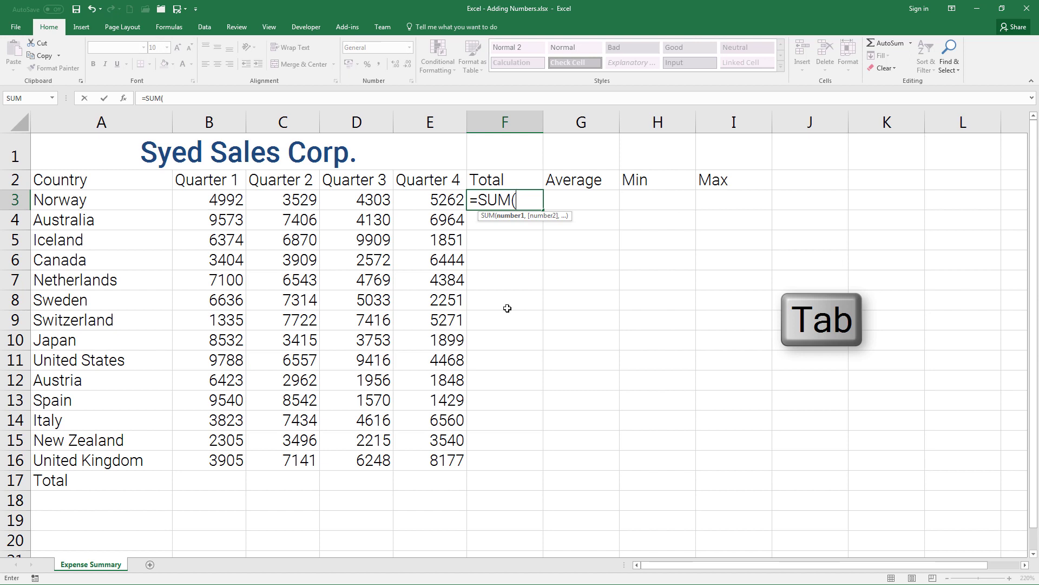
left_click_drag(445, 199, 201, 204)
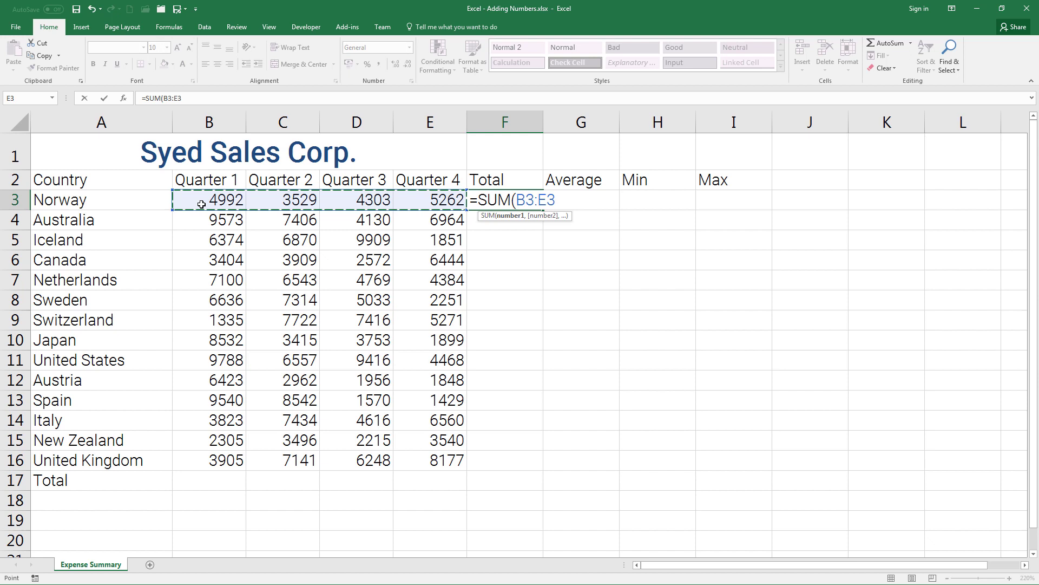
type(")")
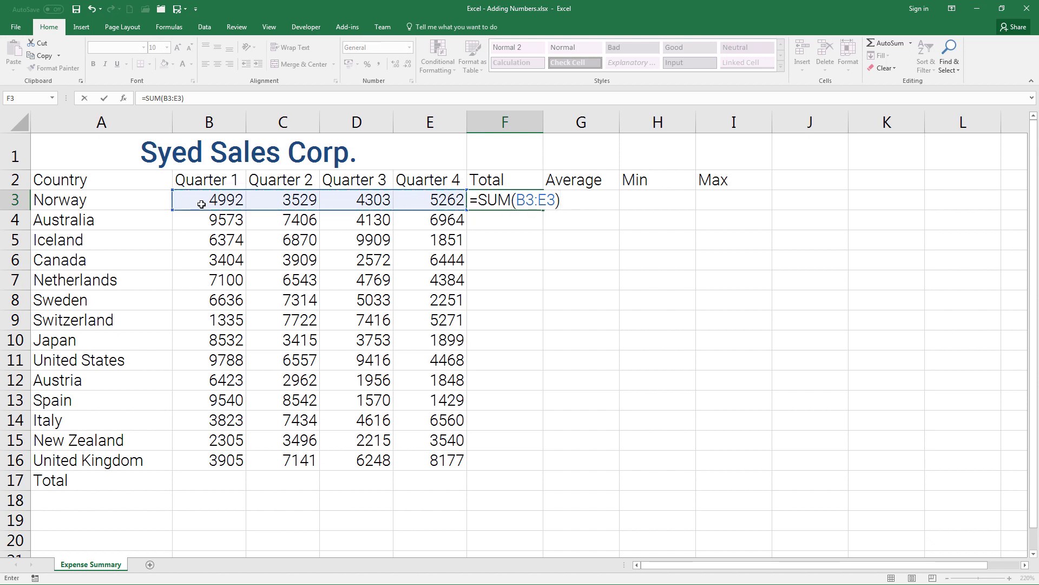
key("Return")
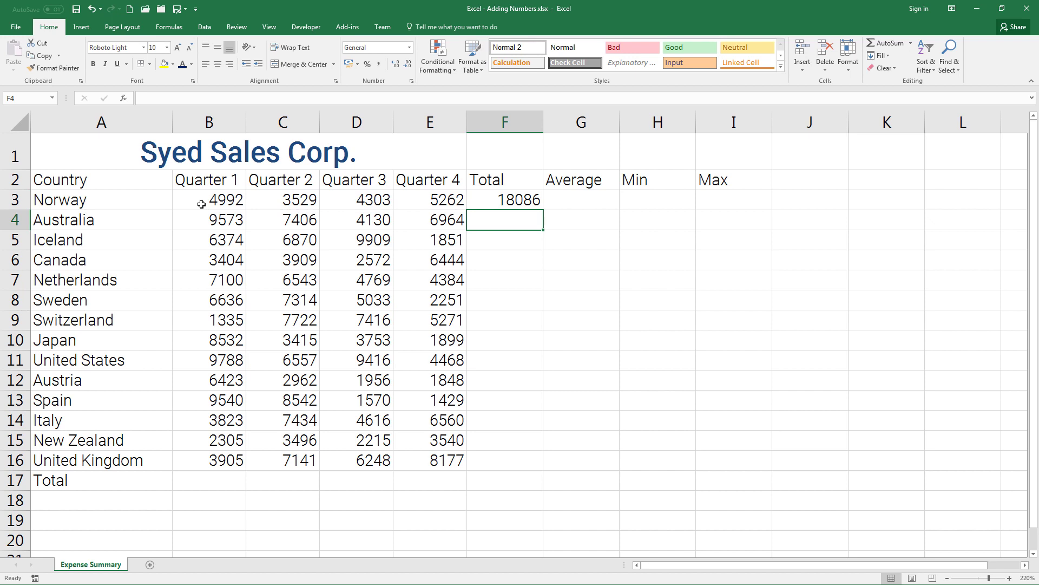
- Copy F3's SUM formula down to F16, giving Australia 28073 and United Kingdom 25471
left_click(518, 198)
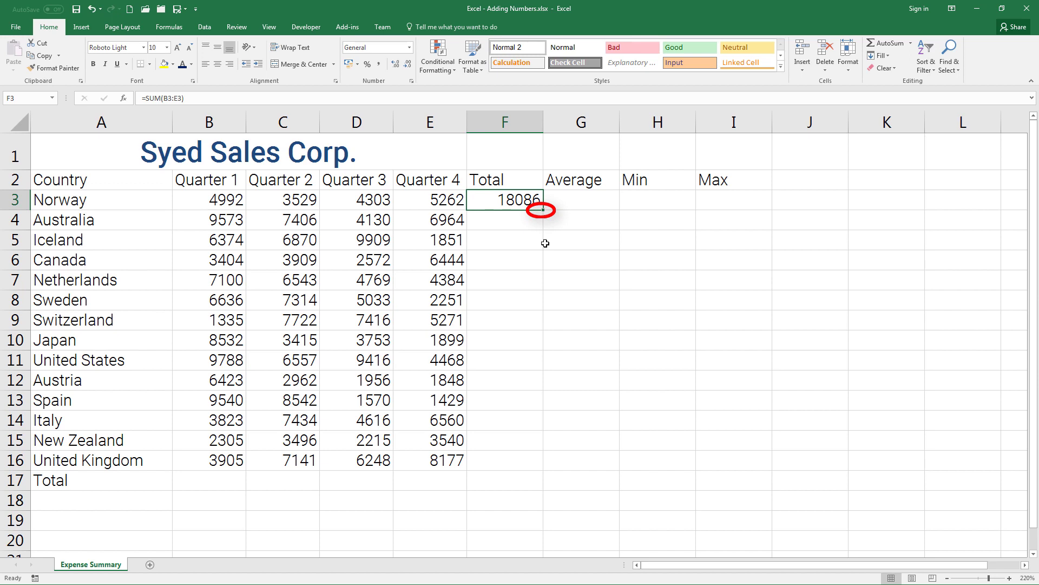
mouse_move(543, 209)
left_mouse_down()
mouse_move(543, 482)
mouse_move(547, 474)
left_mouse_up()
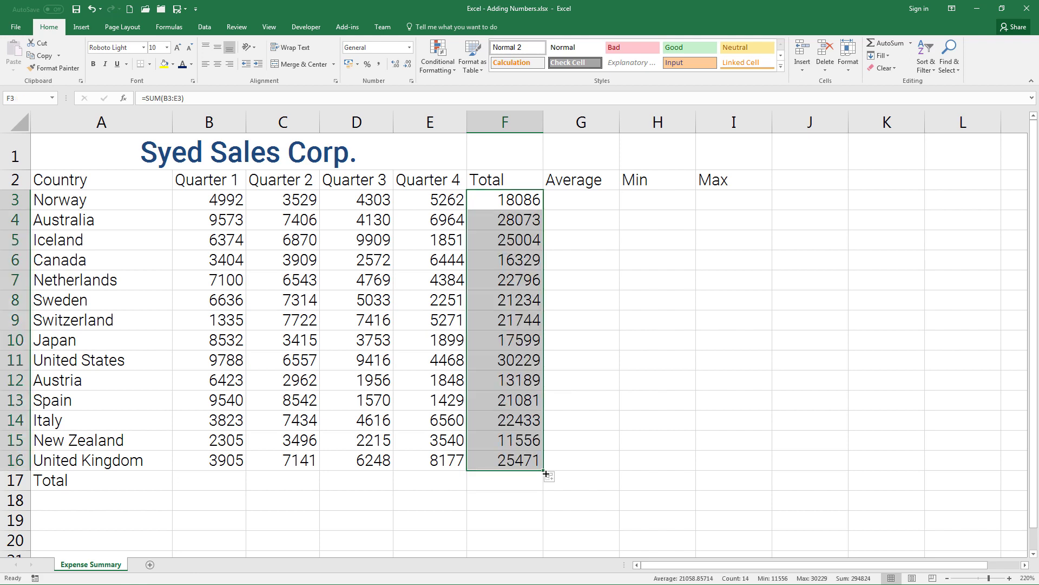
left_click(576, 206)
left_click(528, 209)
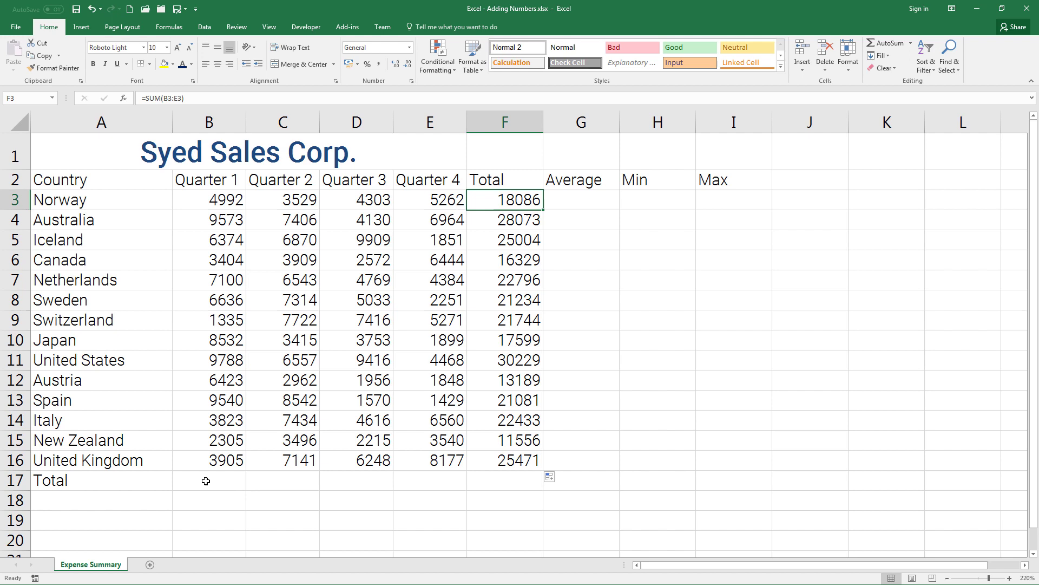
- AutoSum B17:F17 for column totals 83730 through 294824, then select F2:F16 to view its statistics
left_click_drag(206, 482, 509, 485)
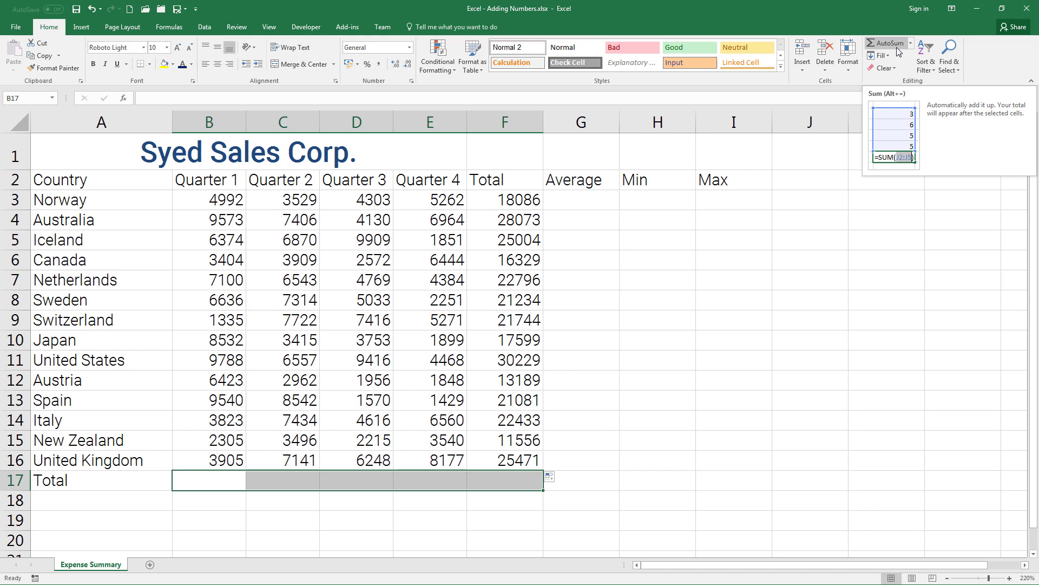
left_click(896, 47)
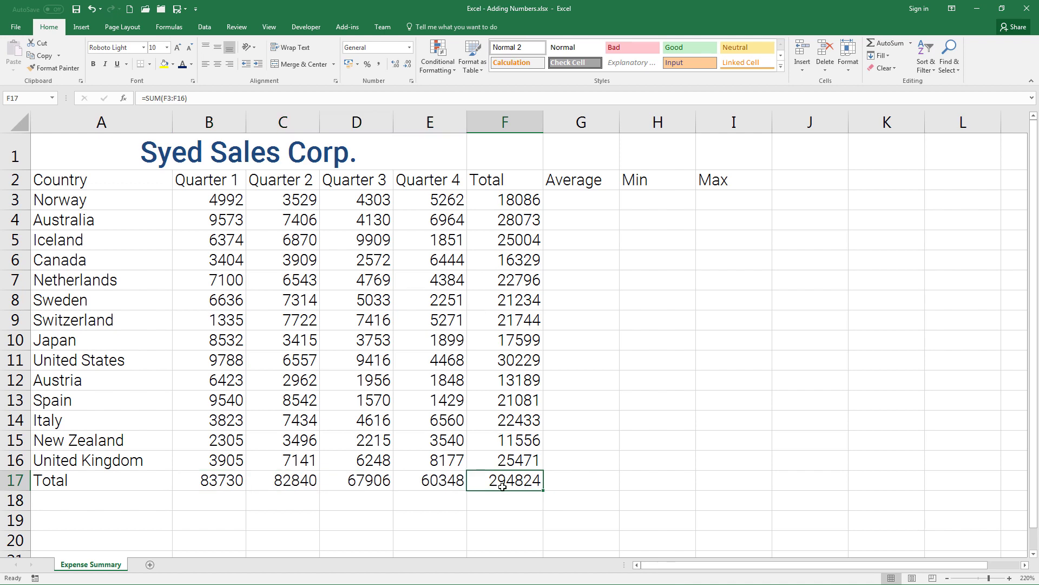
left_click_drag(506, 185, 515, 460)
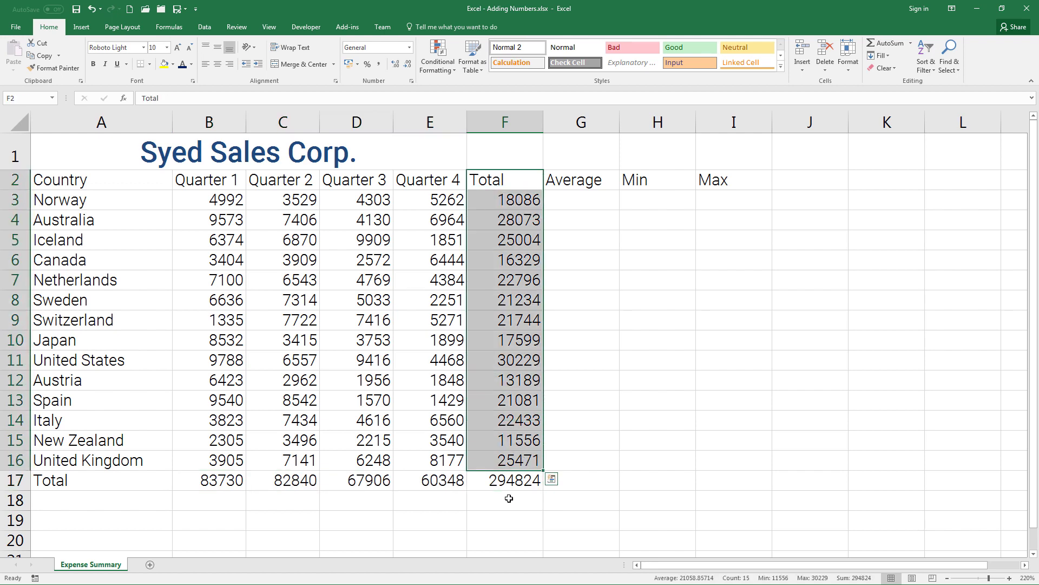
- Enter =AVERAGE(B3:E3) in Norway's Average cell G3
left_click(509, 485)
left_click(594, 203)
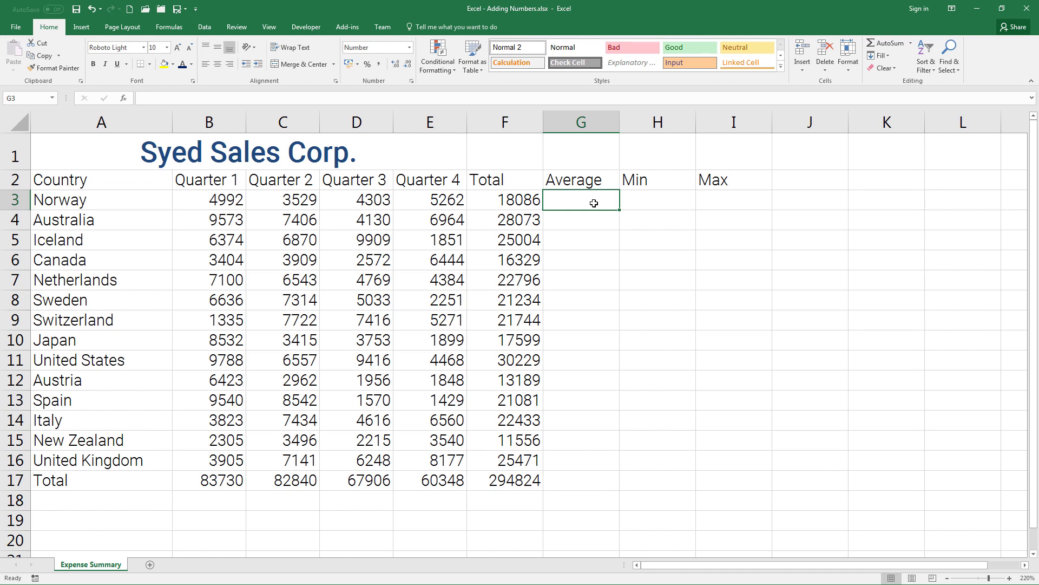
type("=av")
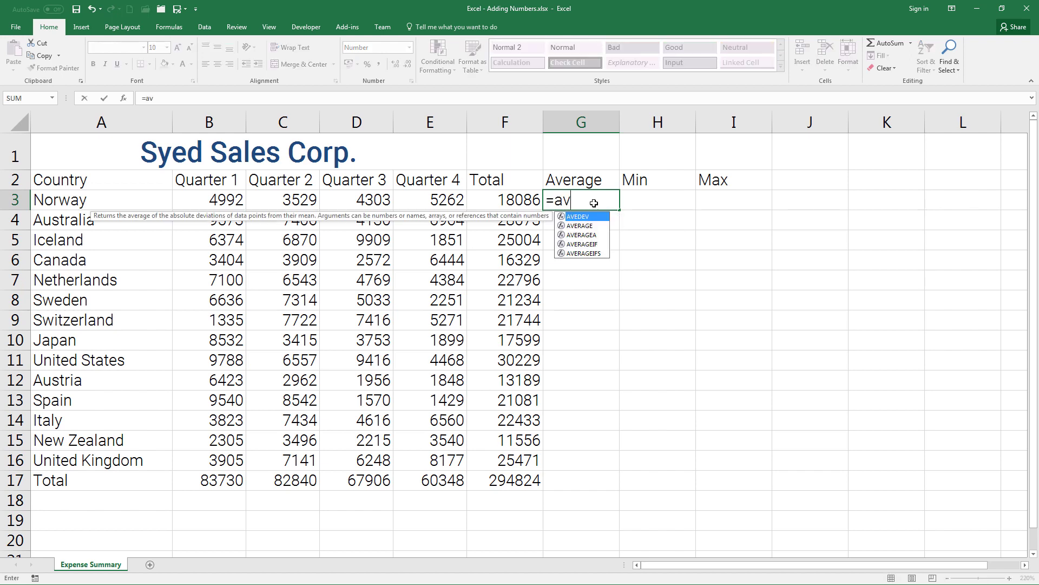
type("er")
key("Tab")
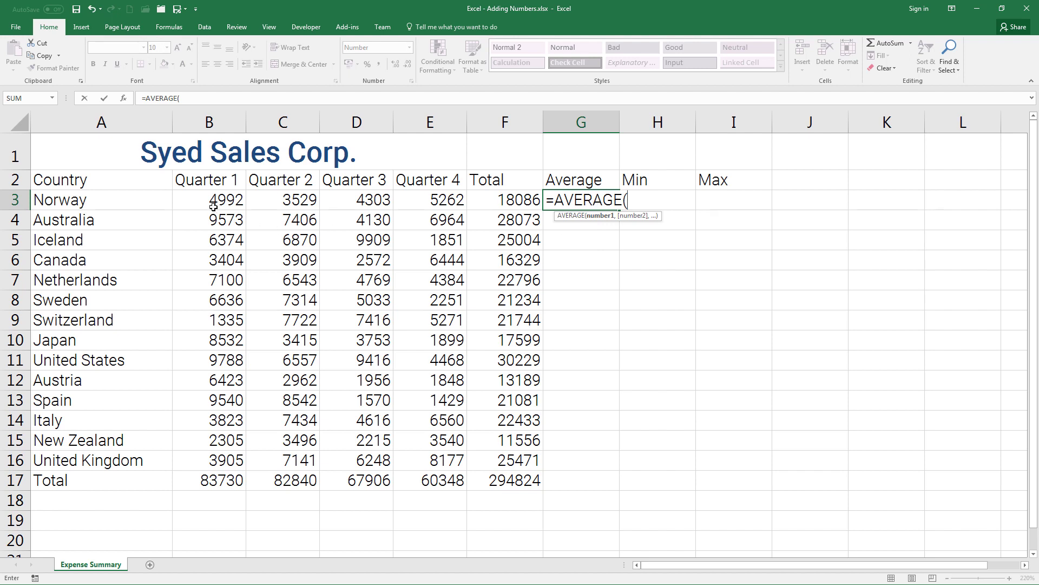
left_click_drag(206, 201, 412, 196)
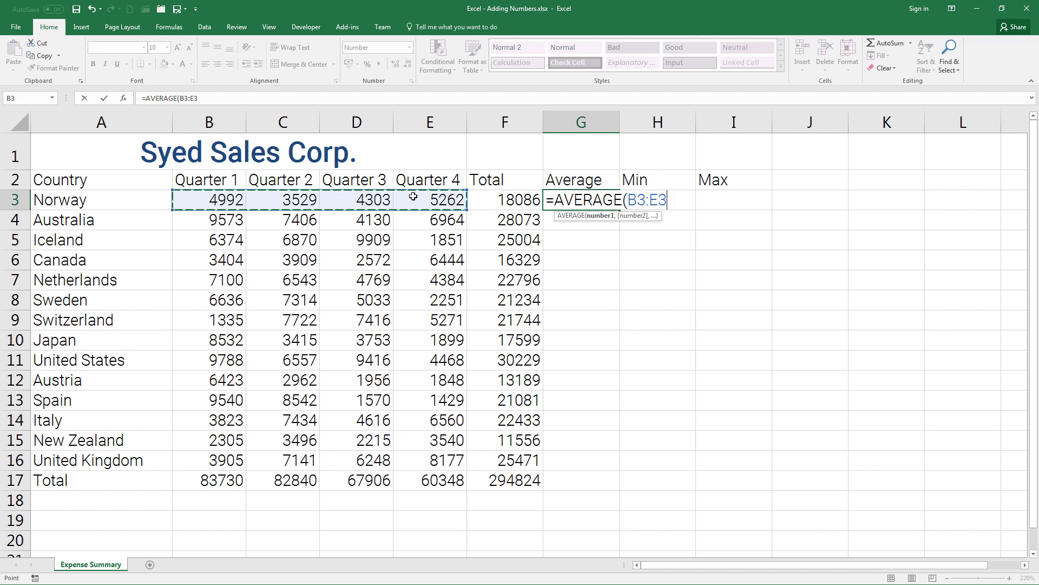
type(")")
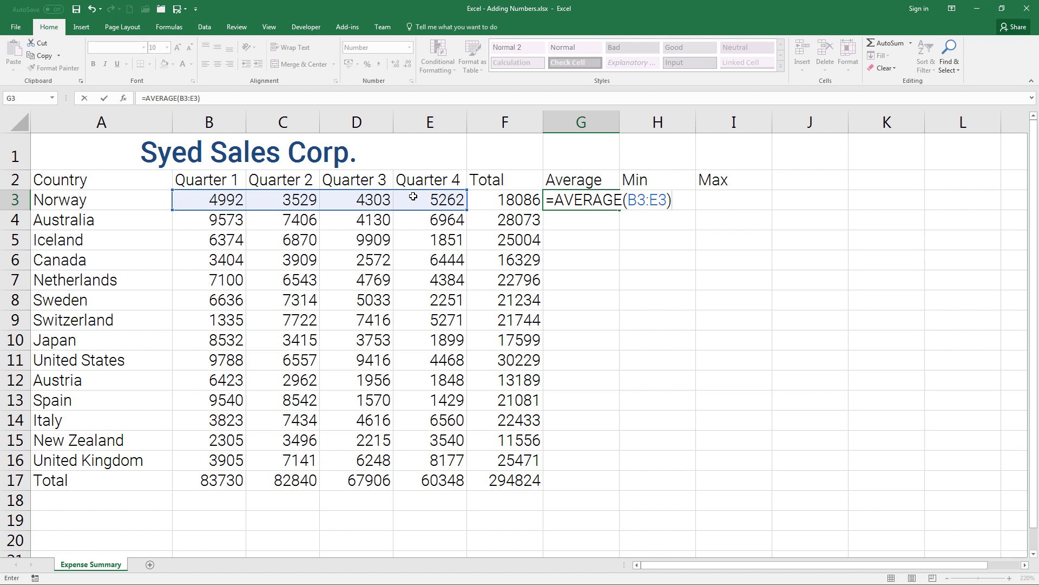
key("ctrl+Return")
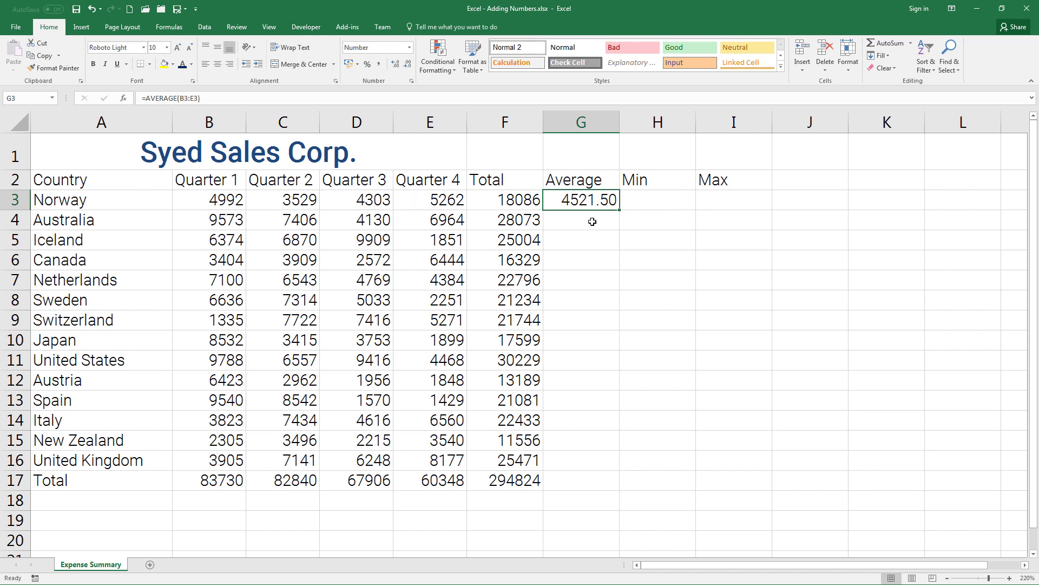
- Re-enter the AVERAGE formula in G3 and fill it down to G17, e.g. Australia 7018.25
type("=aver")
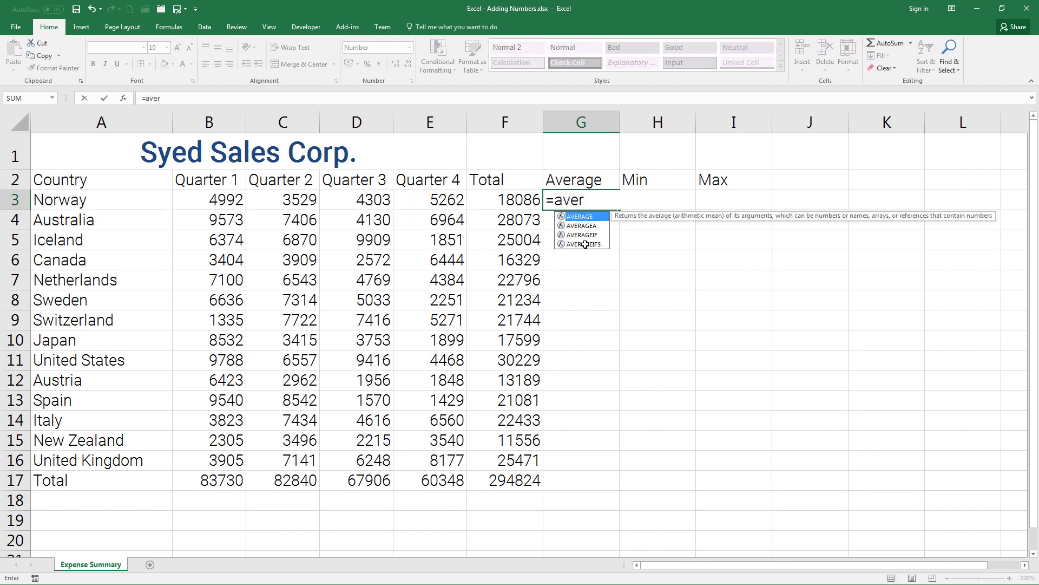
key("Tab")
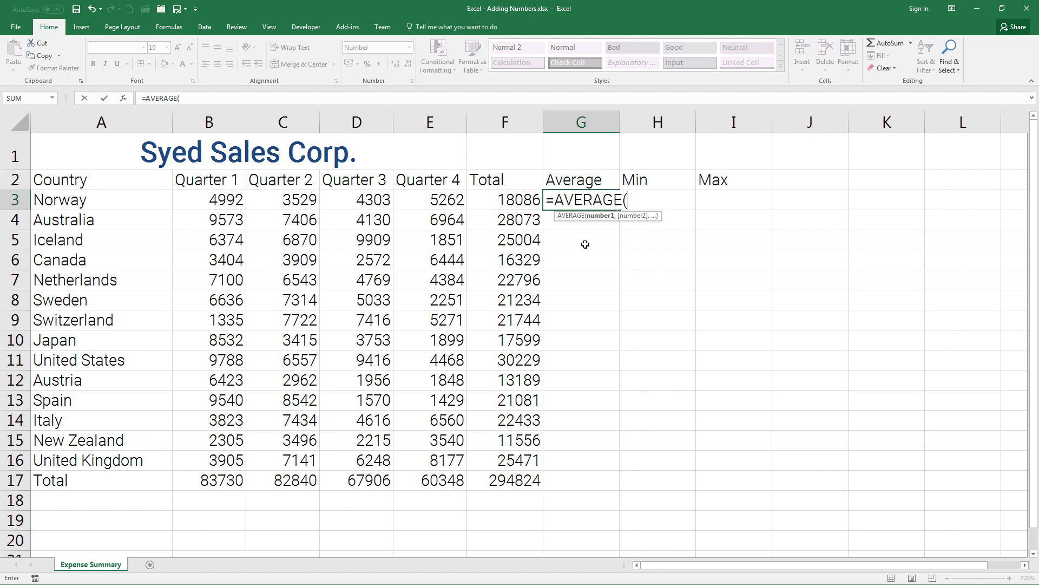
left_click_drag(232, 201, 427, 199)
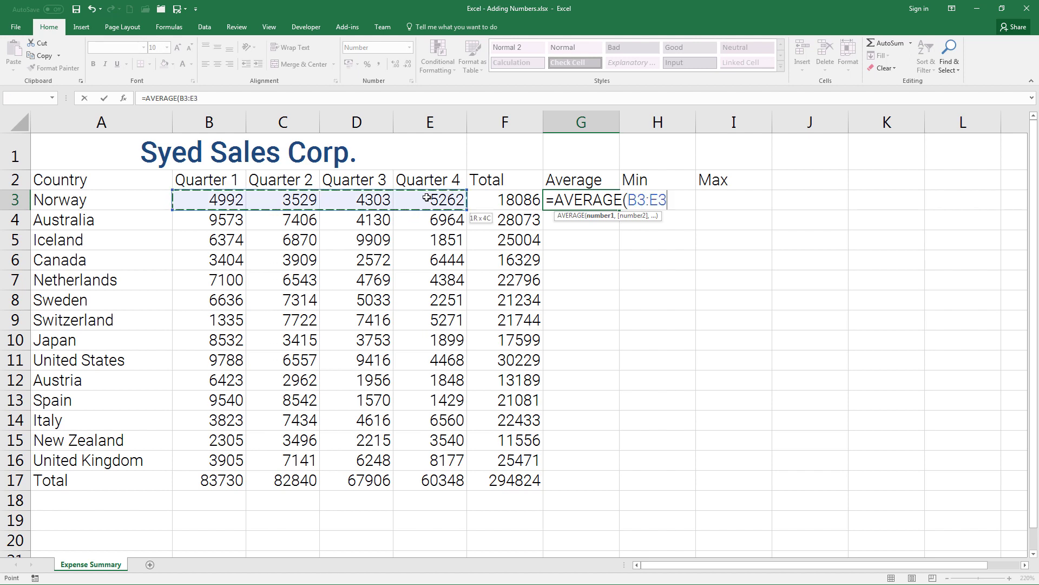
key("Return")
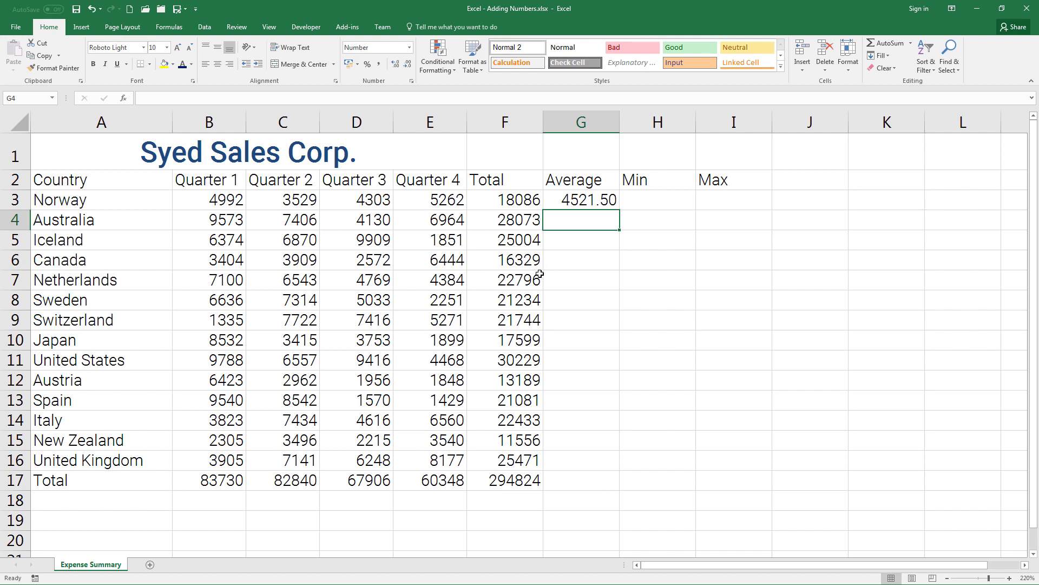
left_click(615, 204)
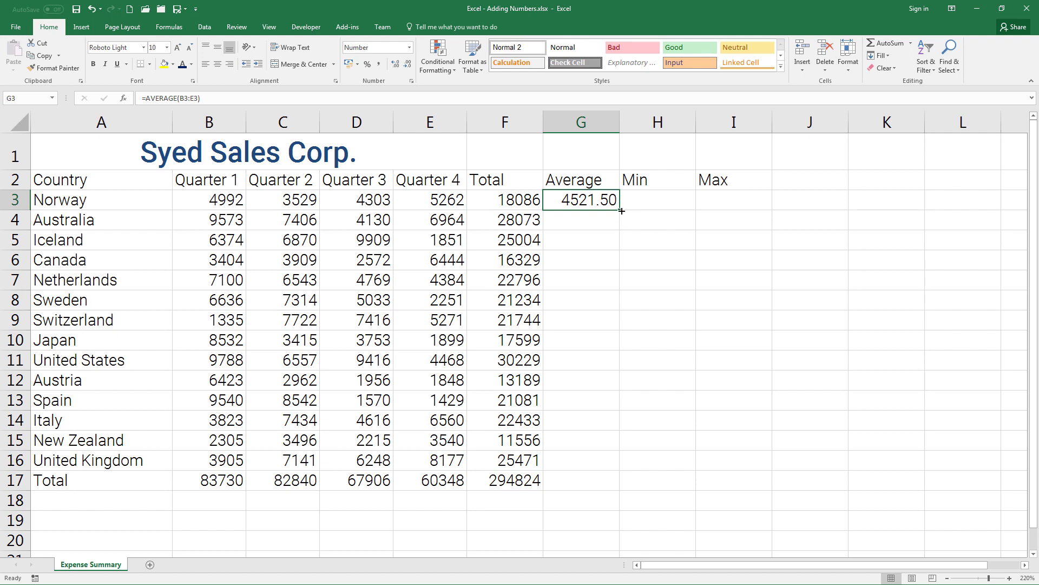
double_click(620, 209)
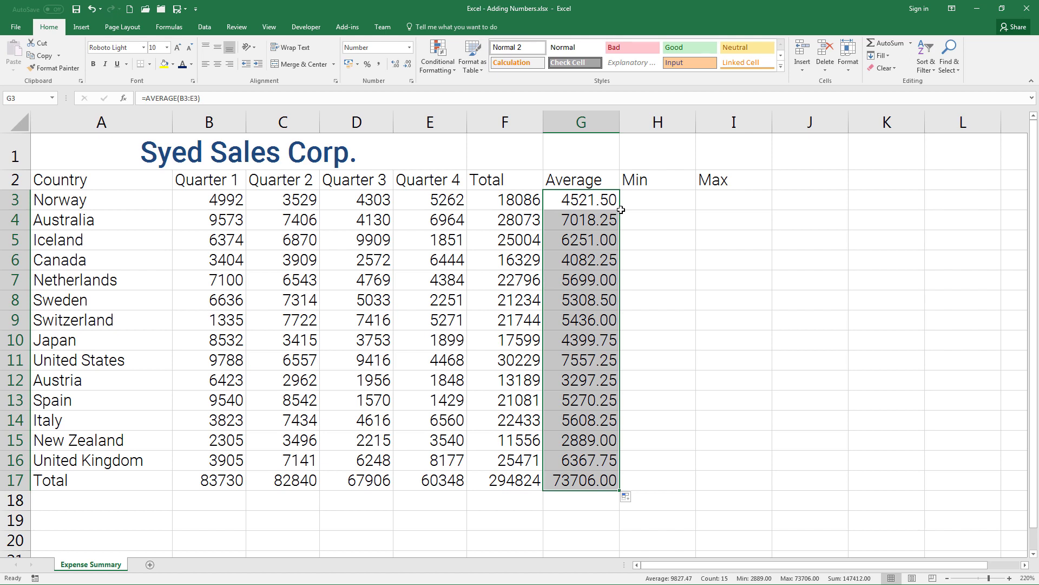
- Enter =MIN(B3:E3) in Norway's Min cell H3
left_click(636, 203)
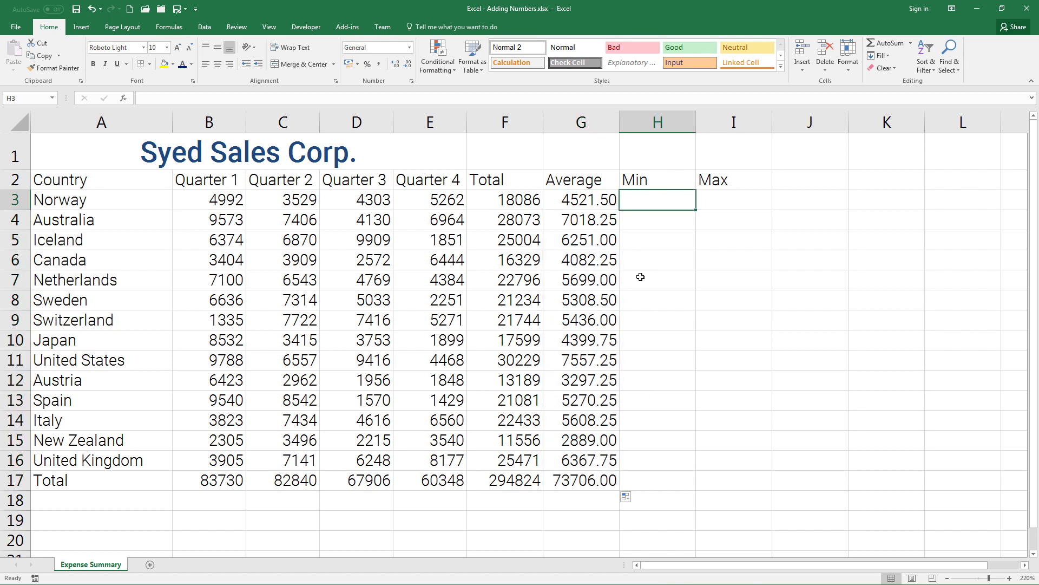
left_click_drag(193, 196, 433, 196)
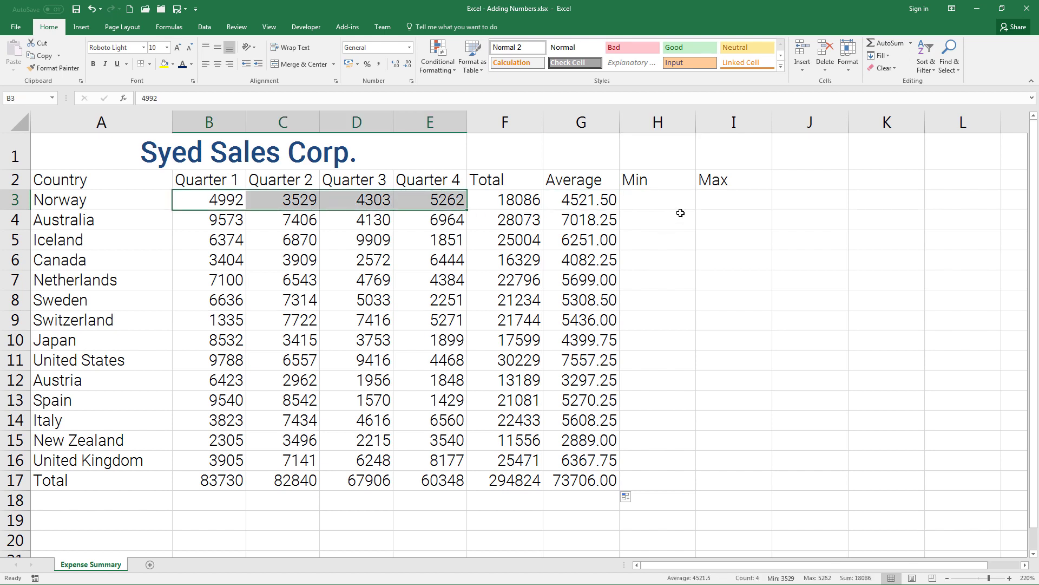
left_click(666, 202)
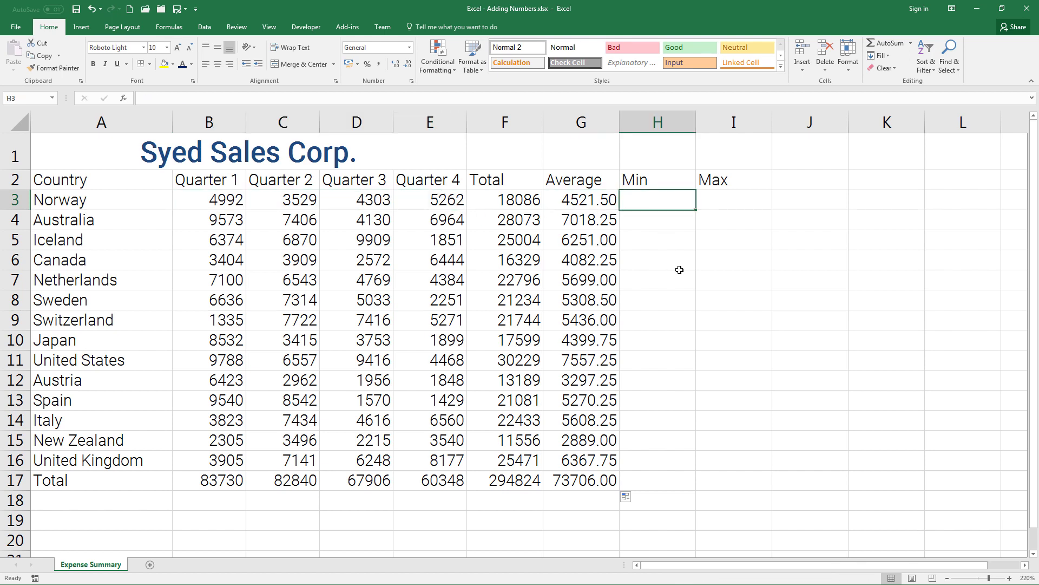
type("=min")
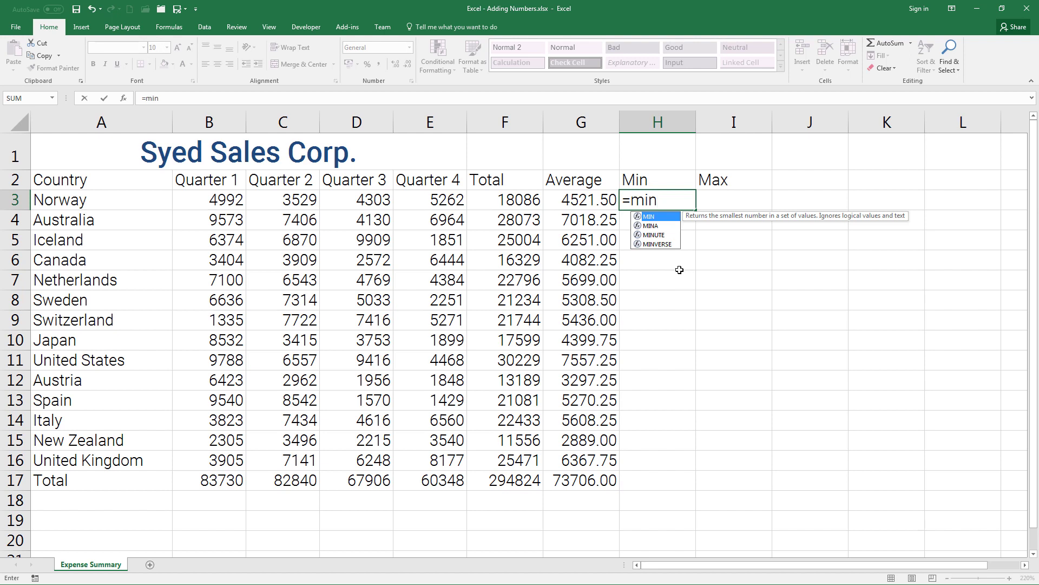
key("Tab")
left_click_drag(213, 198, 422, 196)
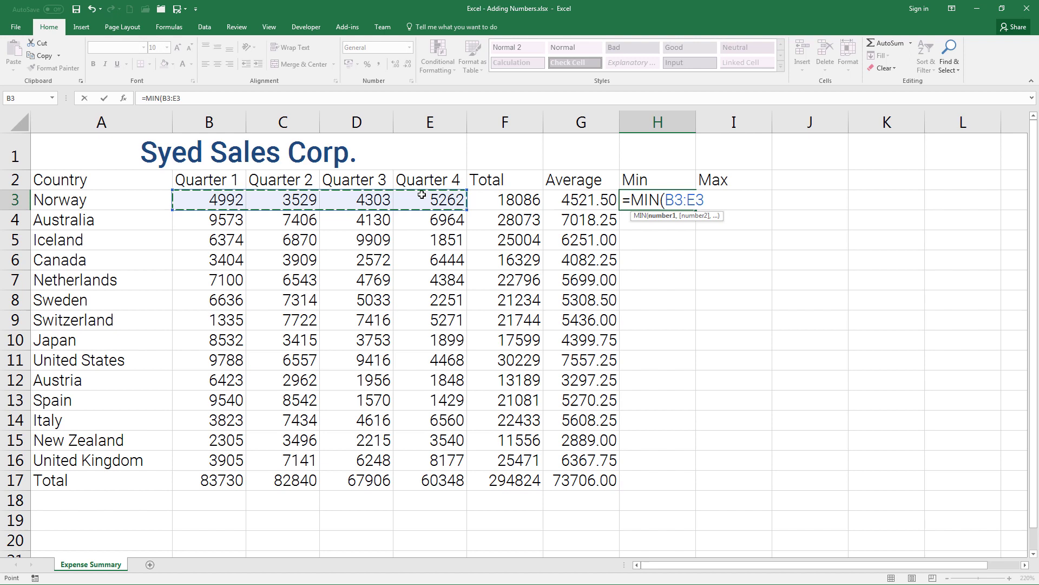
type(")")
key("ctrl+Return")
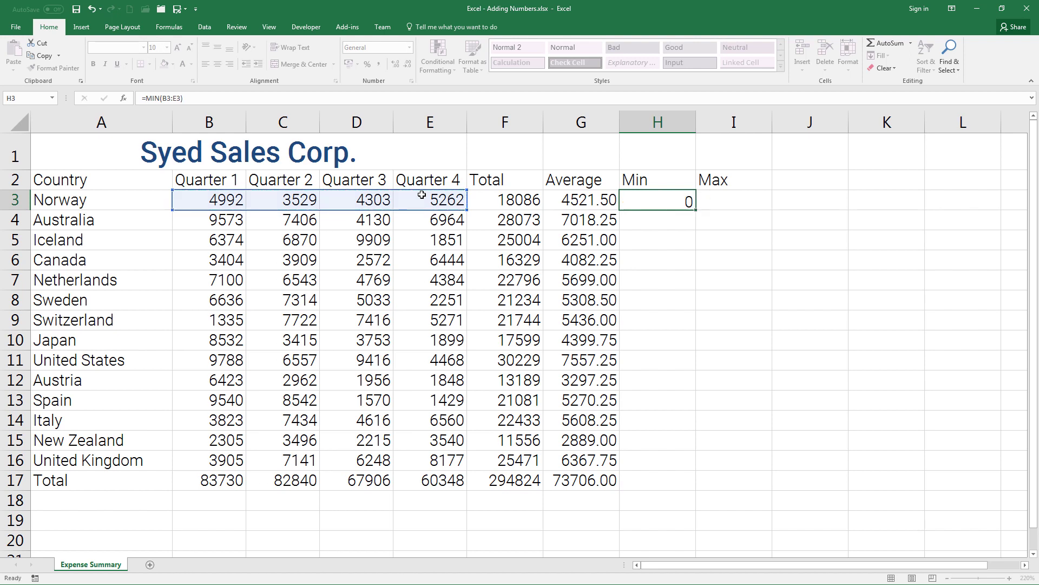
- Copy the MIN formula down to H17 and verify it, e.g. Canada's 2572
left_click(676, 201)
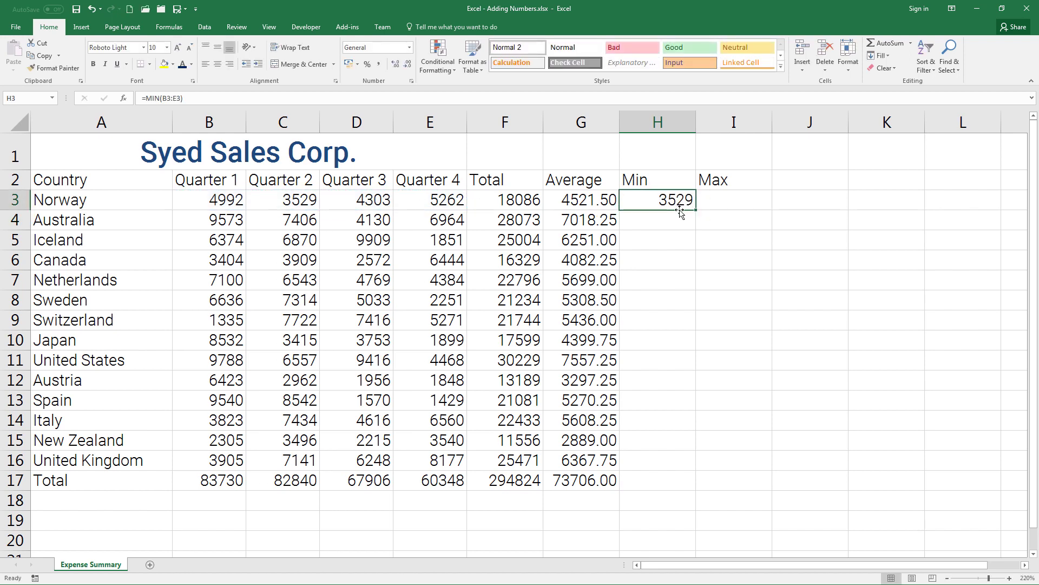
left_click_drag(696, 211, 676, 488)
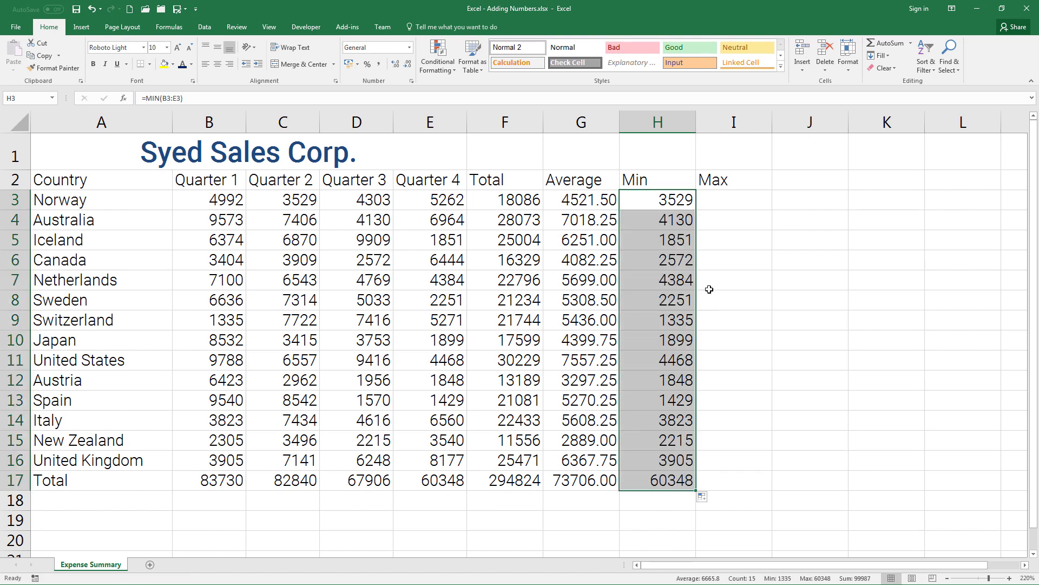
left_click(710, 200)
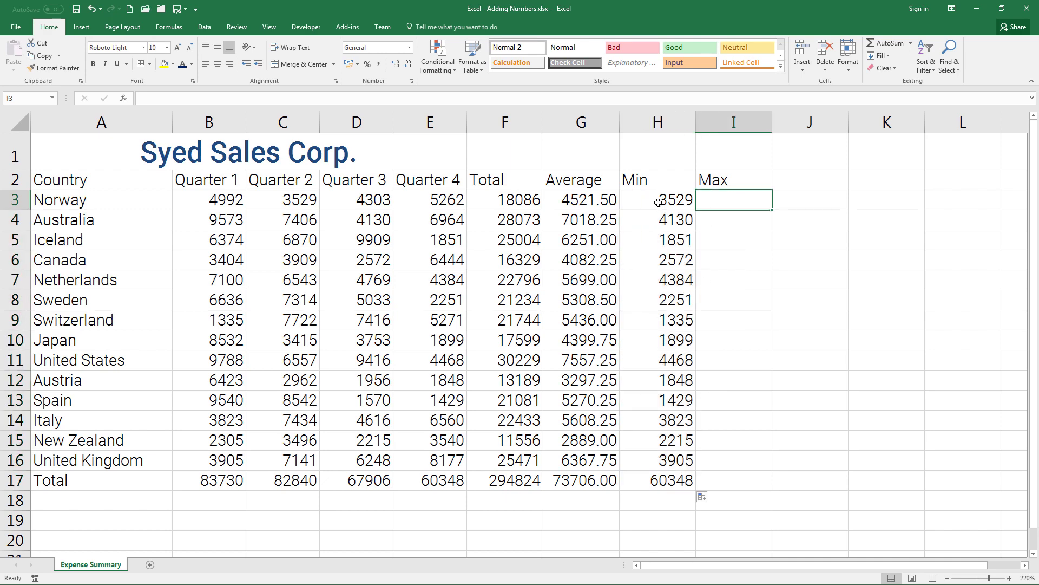
left_click(652, 216)
left_click(650, 238)
left_click(647, 265)
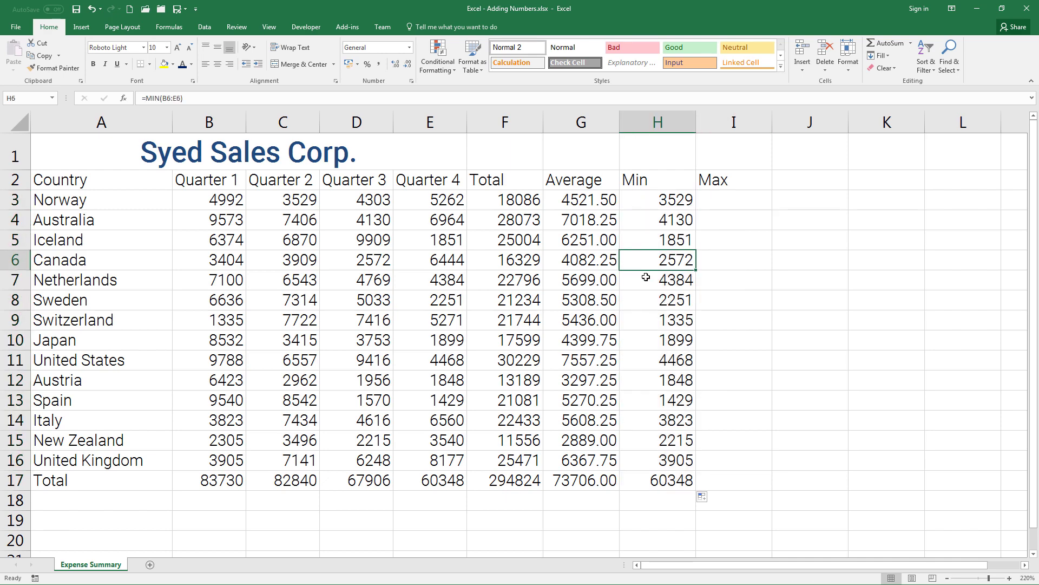
left_click(647, 301)
left_click(126, 265)
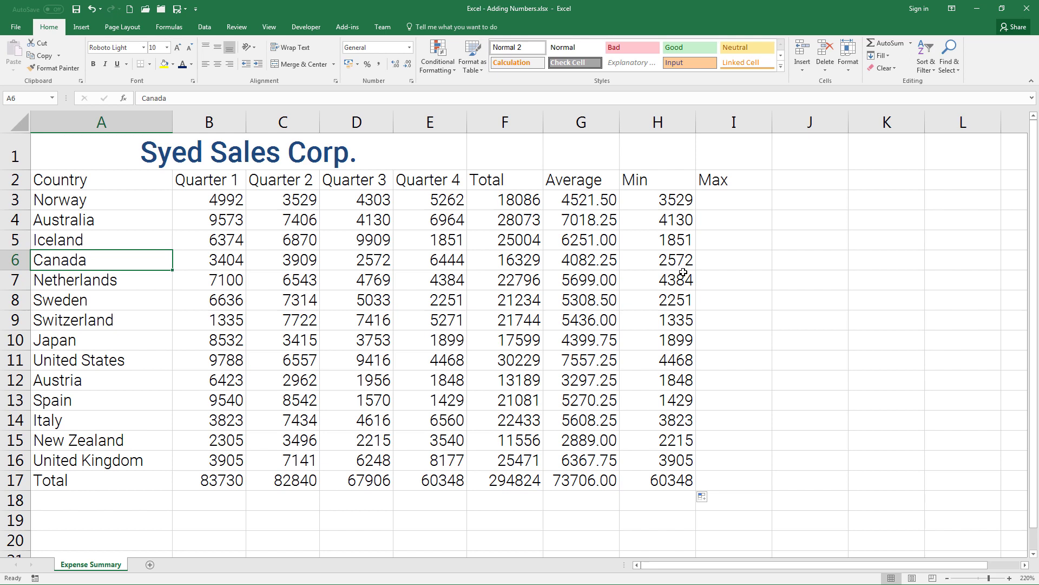
left_click(685, 262)
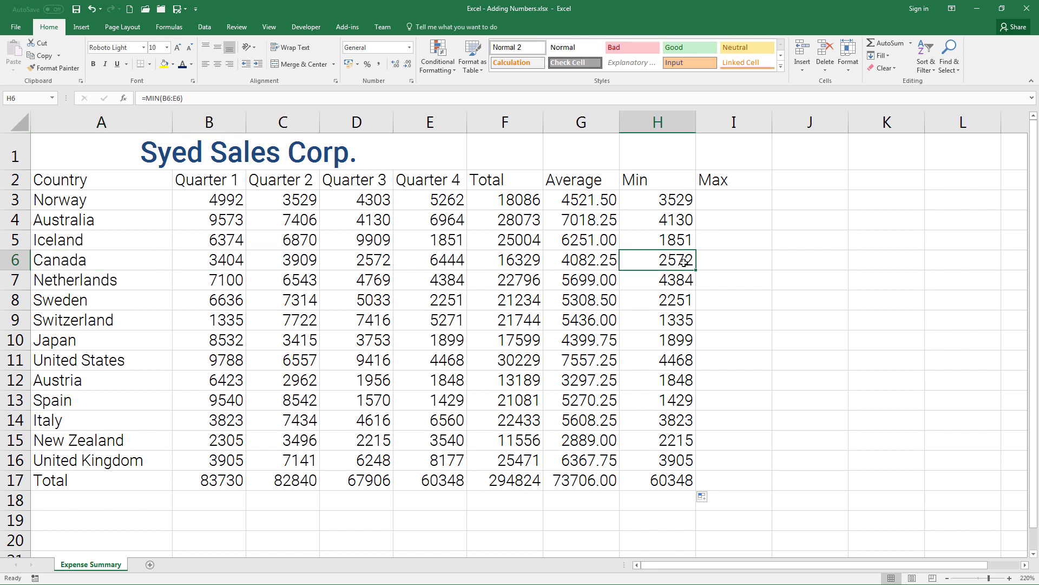
left_click(357, 261)
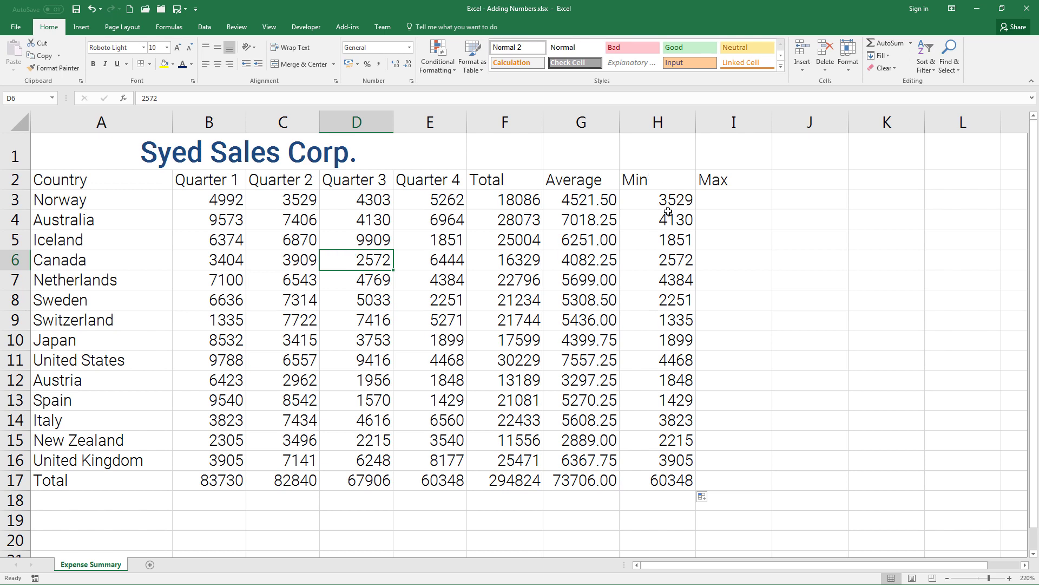
left_click_drag(669, 209, 664, 455)
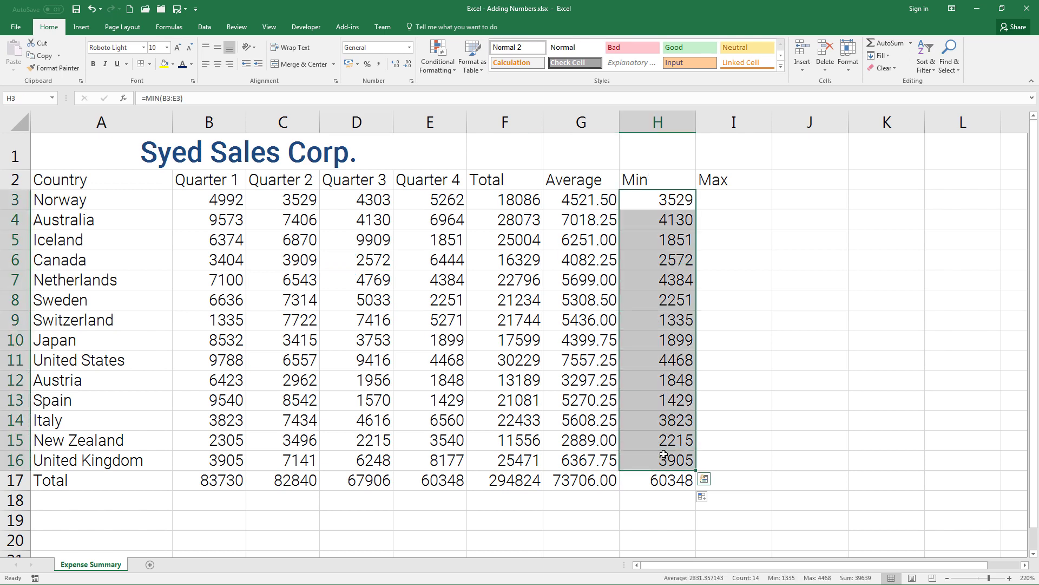
- Enter =MAX(B3:E3) in I3 and fill it down to I17, e.g. Norway 5262, Iceland 9909
left_click(727, 202)
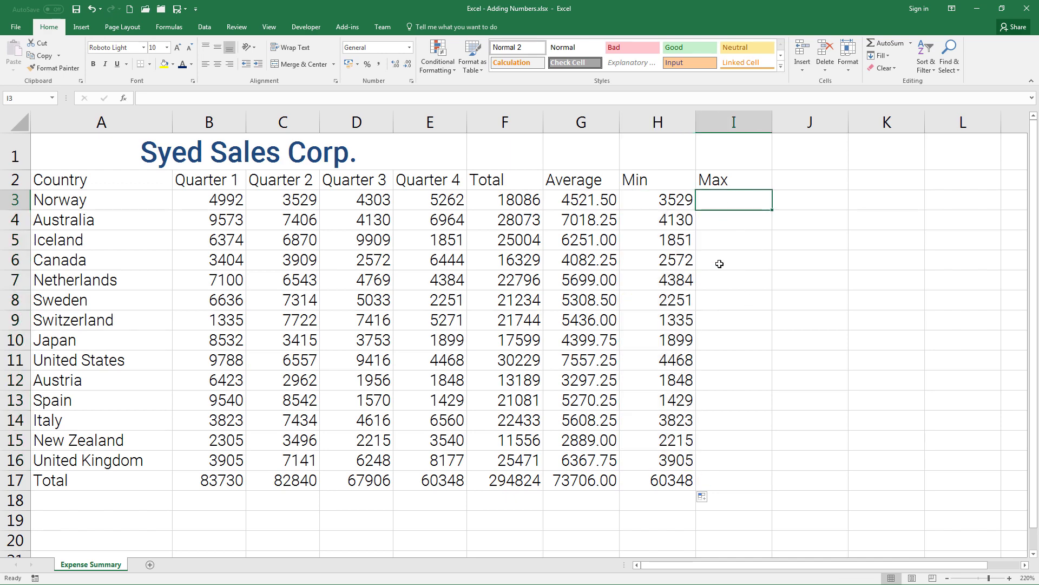
type("=")
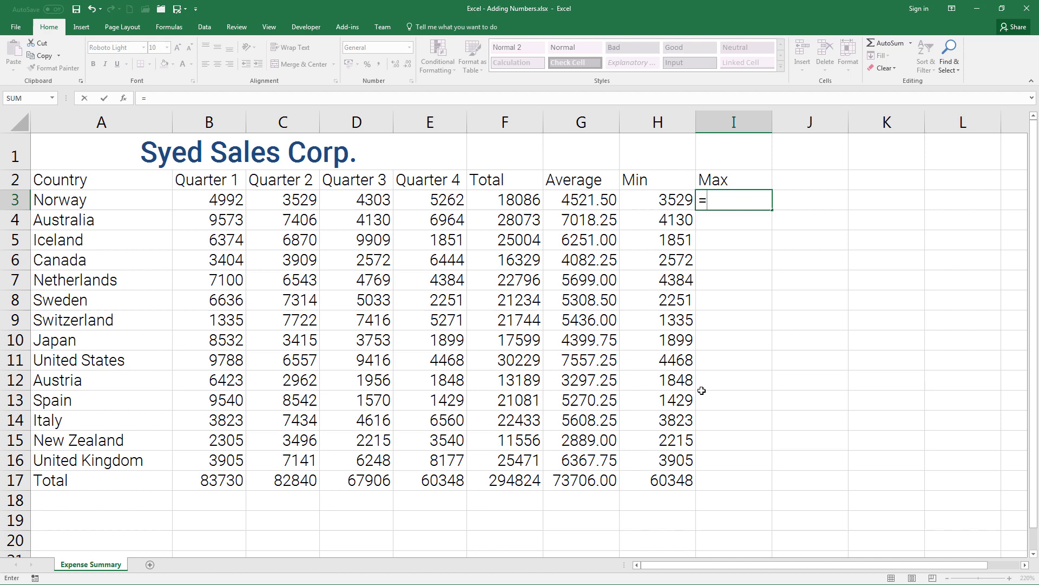
type("max")
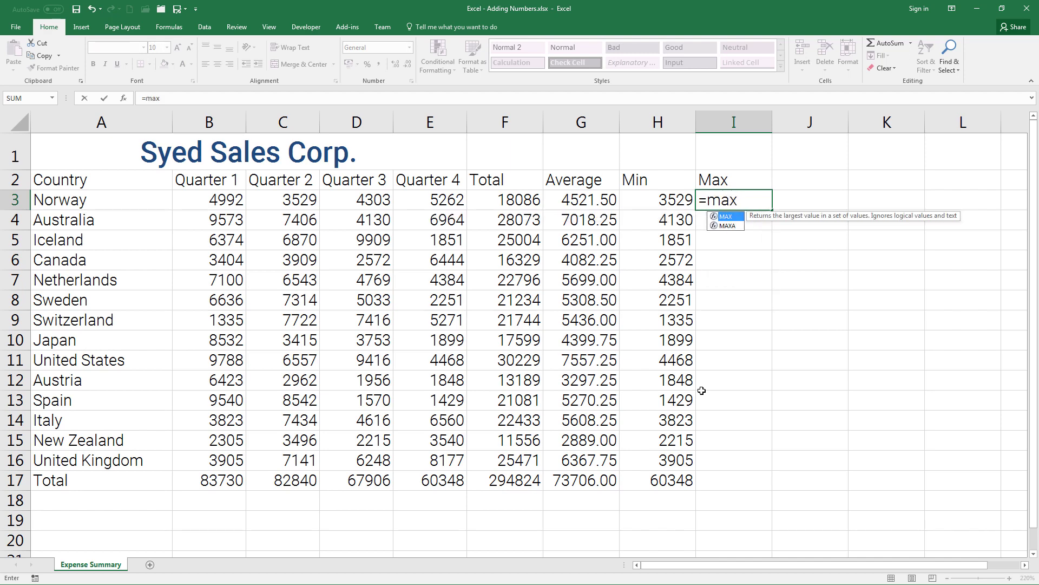
key("Tab")
left_click_drag(194, 198, 430, 207)
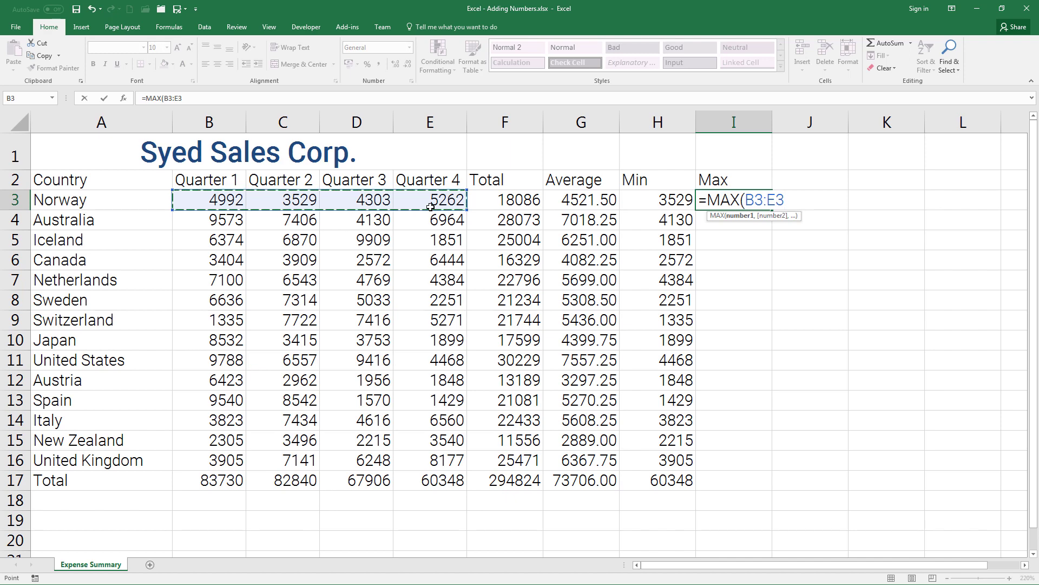
type(")")
key("Return")
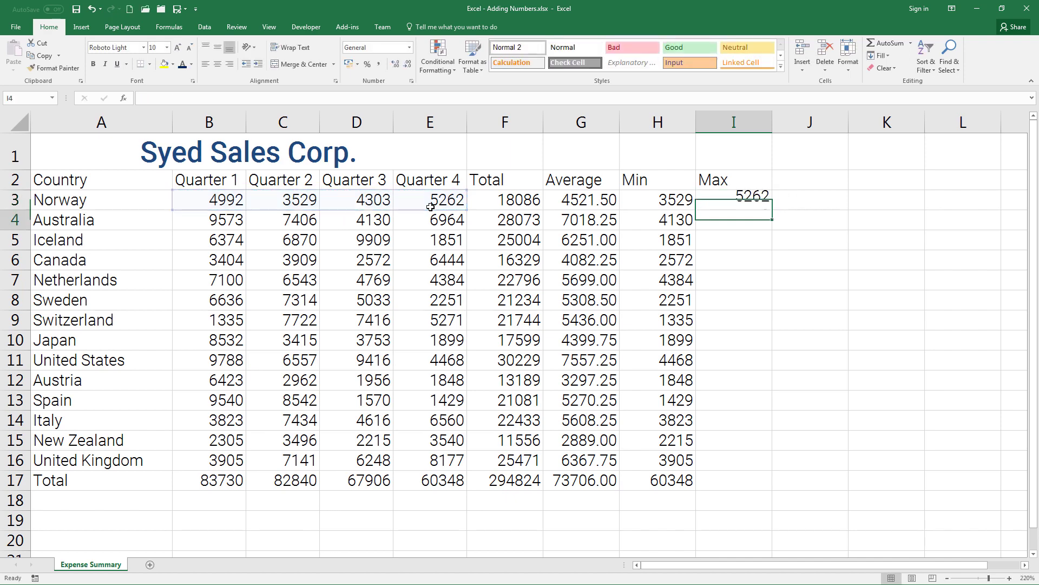
left_click(738, 203)
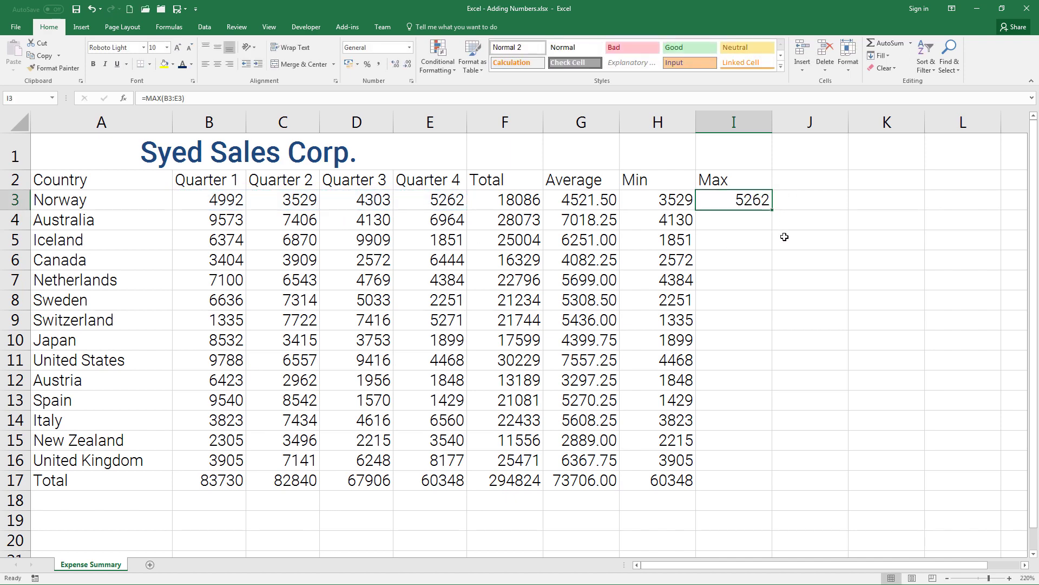
double_click(773, 210)
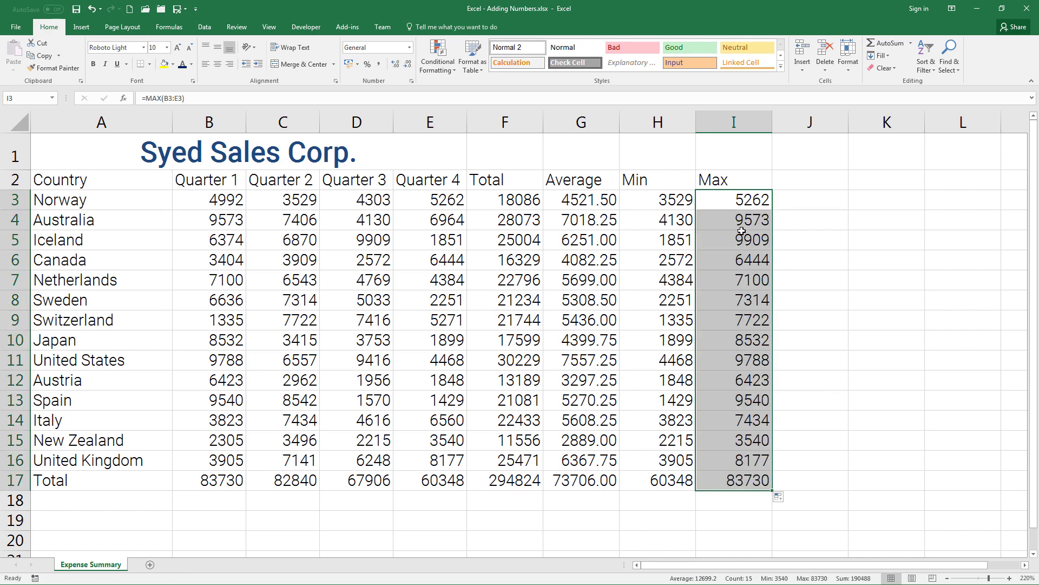
left_click(206, 201)
left_click_drag(358, 219, 446, 203)
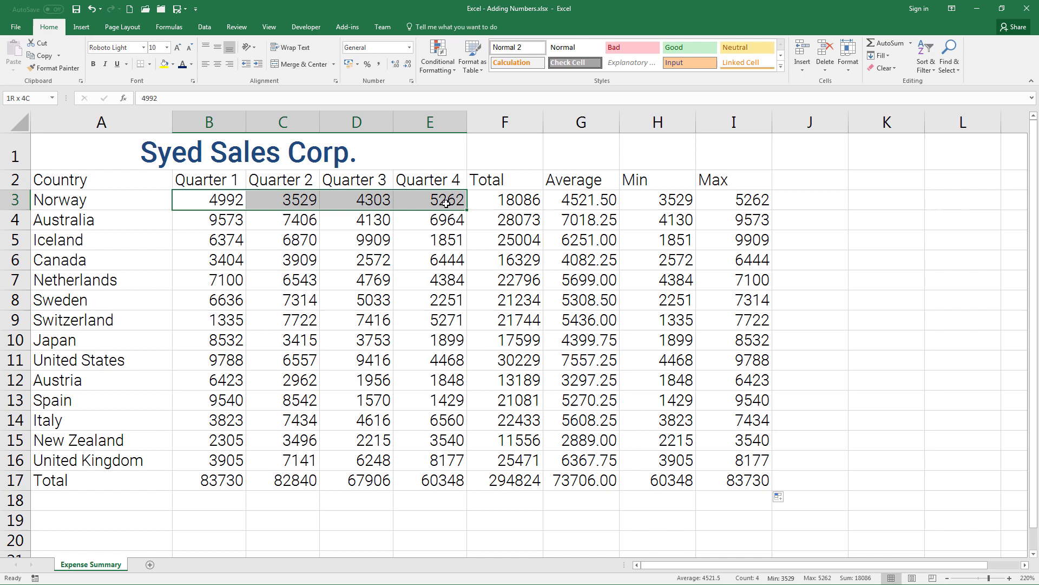
left_click(406, 299)
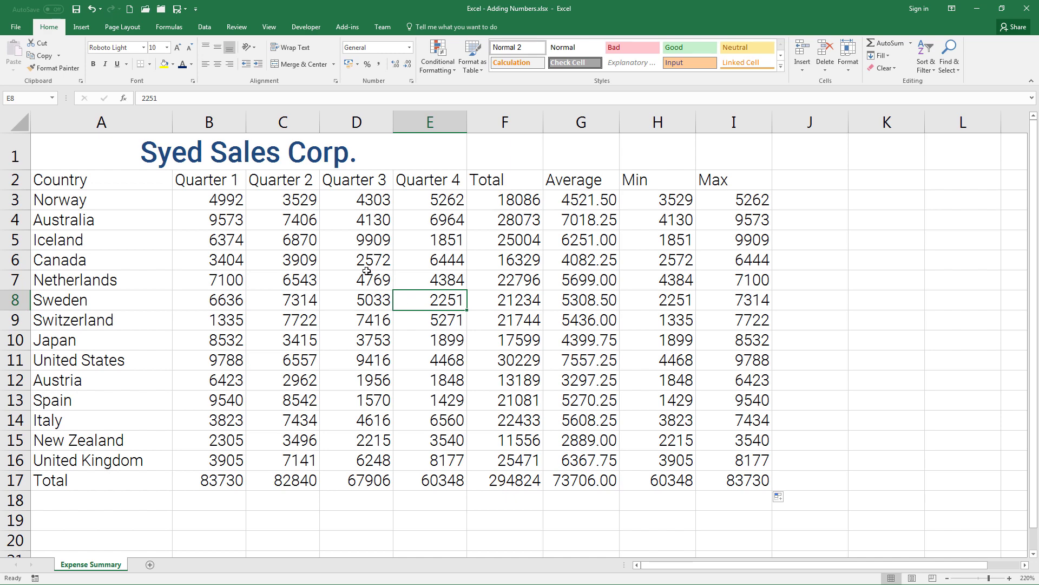
left_click(241, 201)
left_click_drag(240, 201, 423, 198)
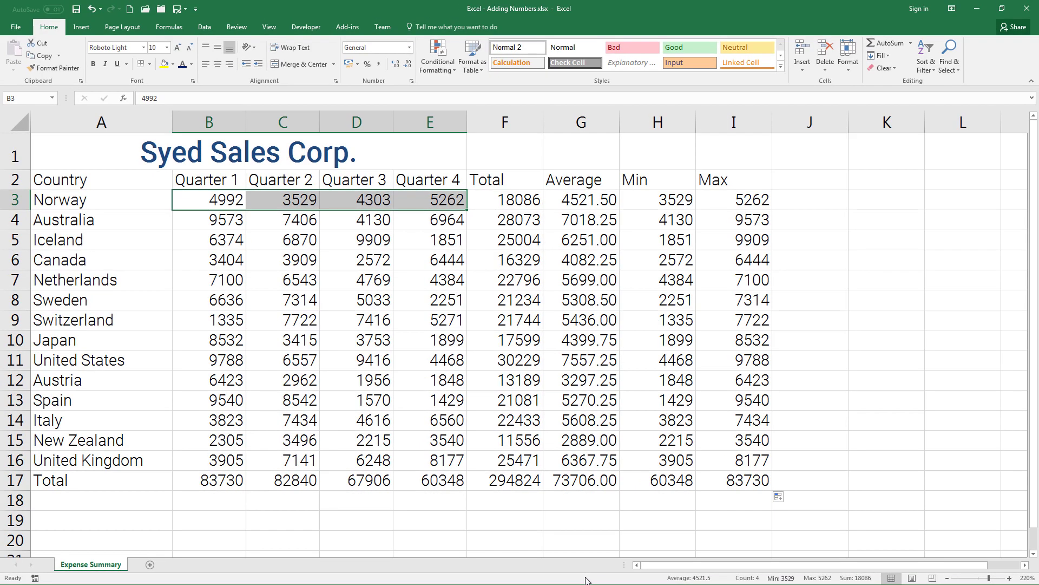
right_click(587, 578)
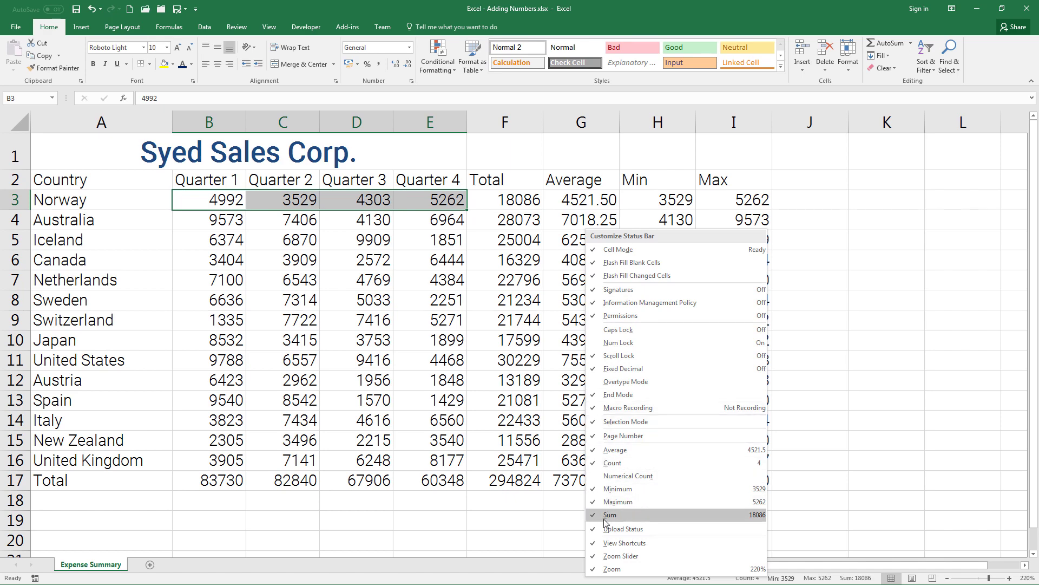
left_click(572, 581)
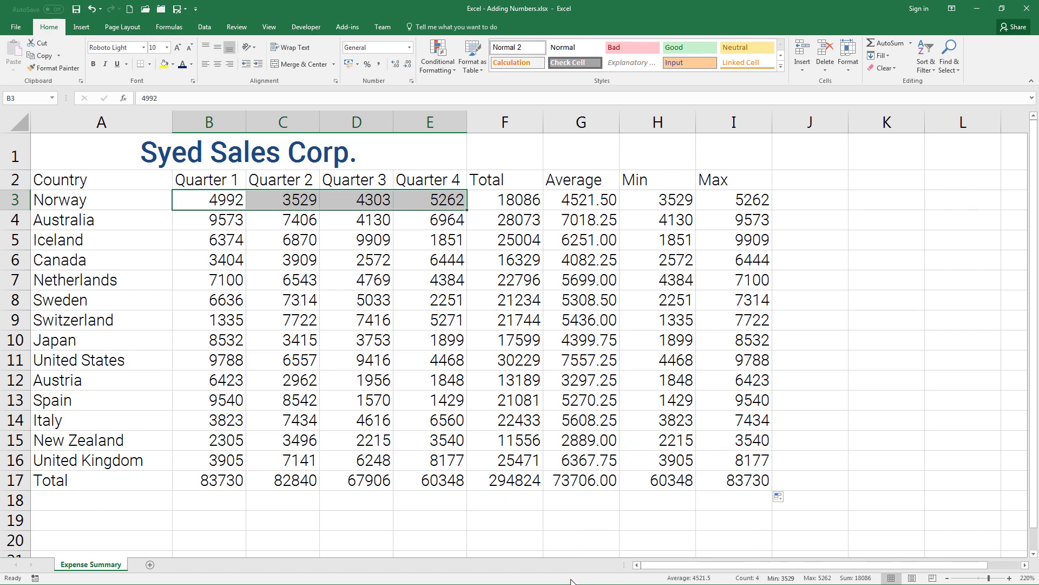
left_click(233, 240)
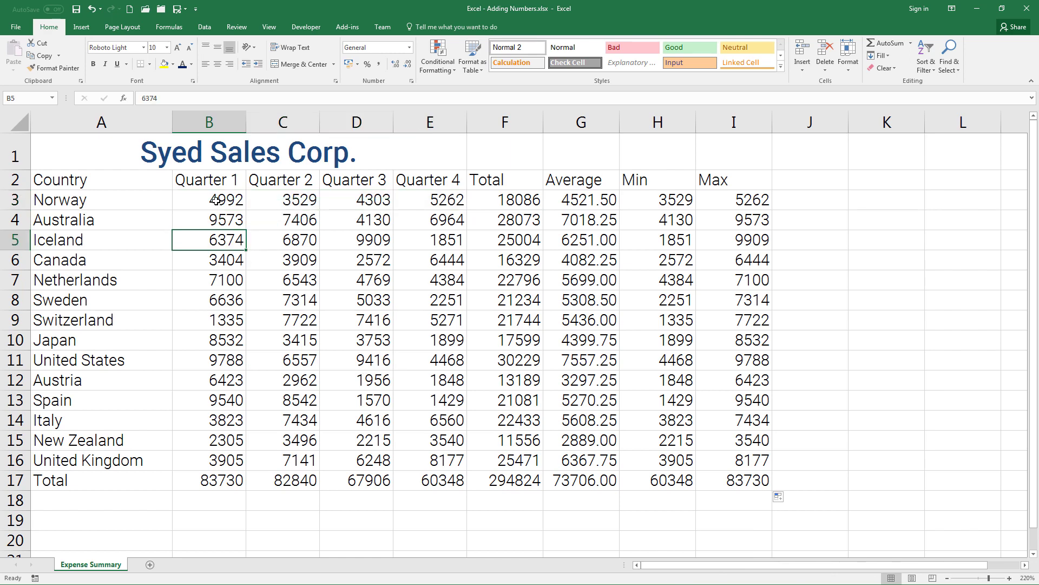
- Select B3:E16 to read its Average, Count, Min, Max and Sum 294824 in the status bar
left_click(216, 204)
left_click_drag(238, 226, 434, 454)
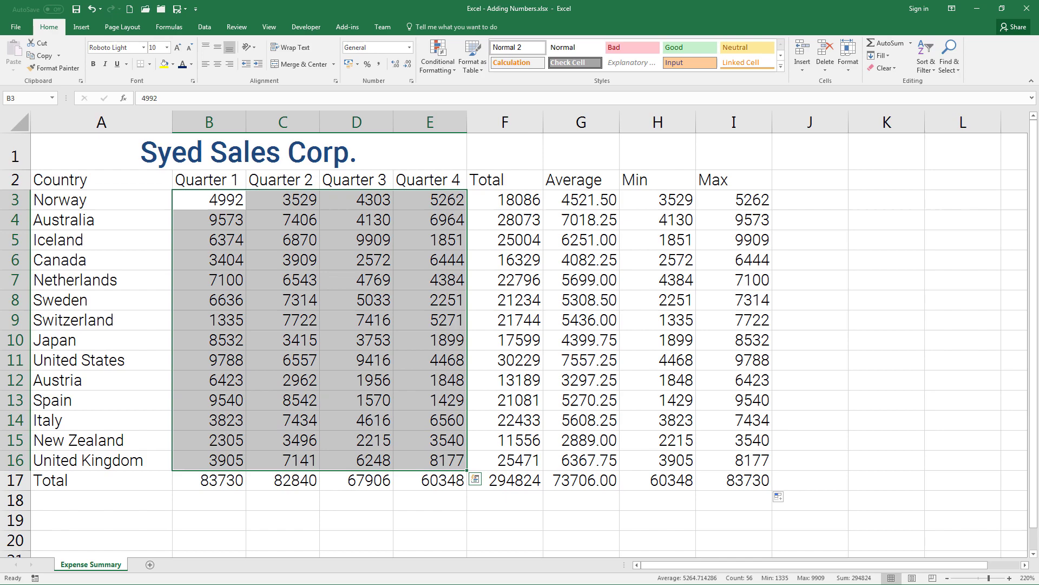